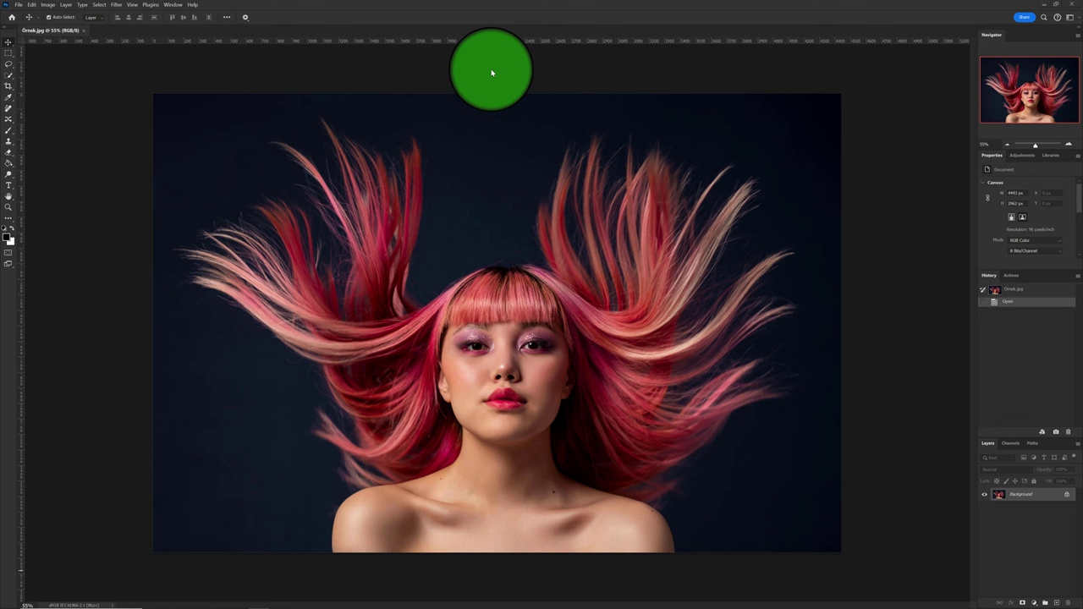
Duplicate the portrait layer and convert the copy into a smart object.
click(492, 73)
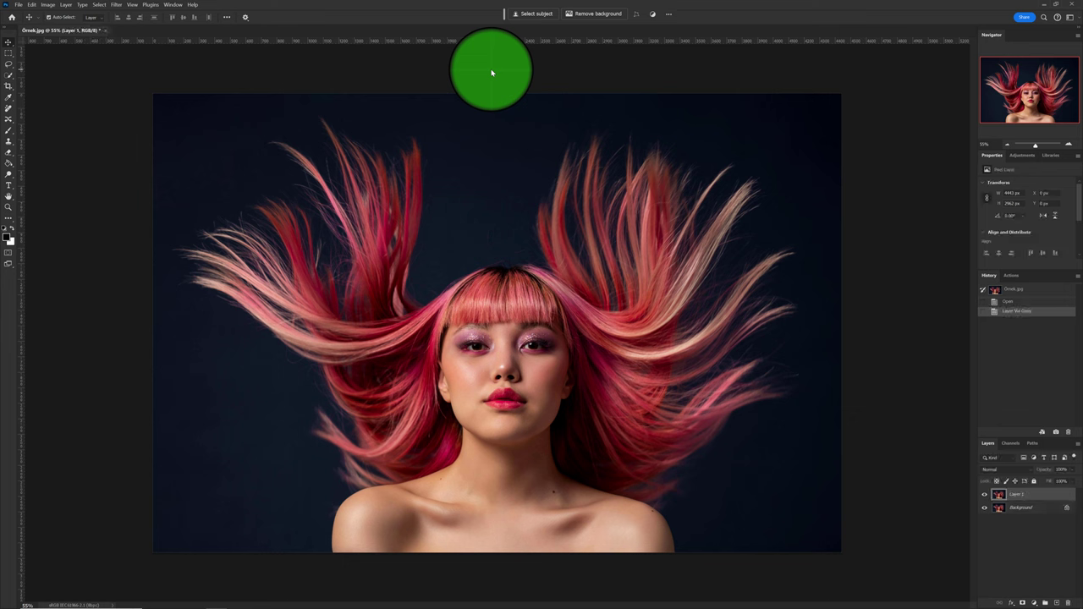
right_click(1025, 497)
mouse_move(1024, 323)
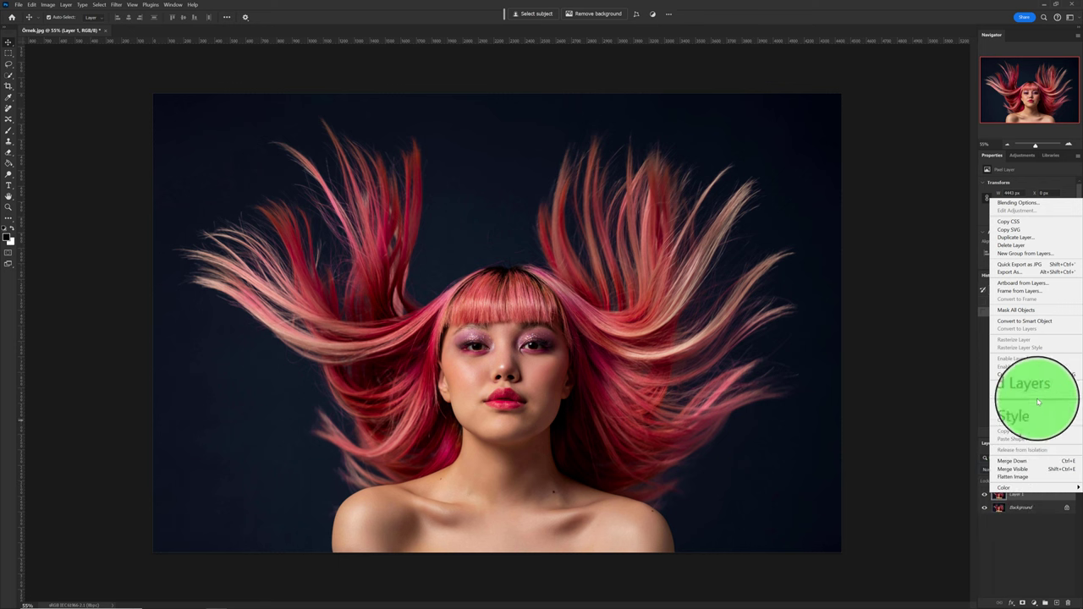
click(1021, 324)
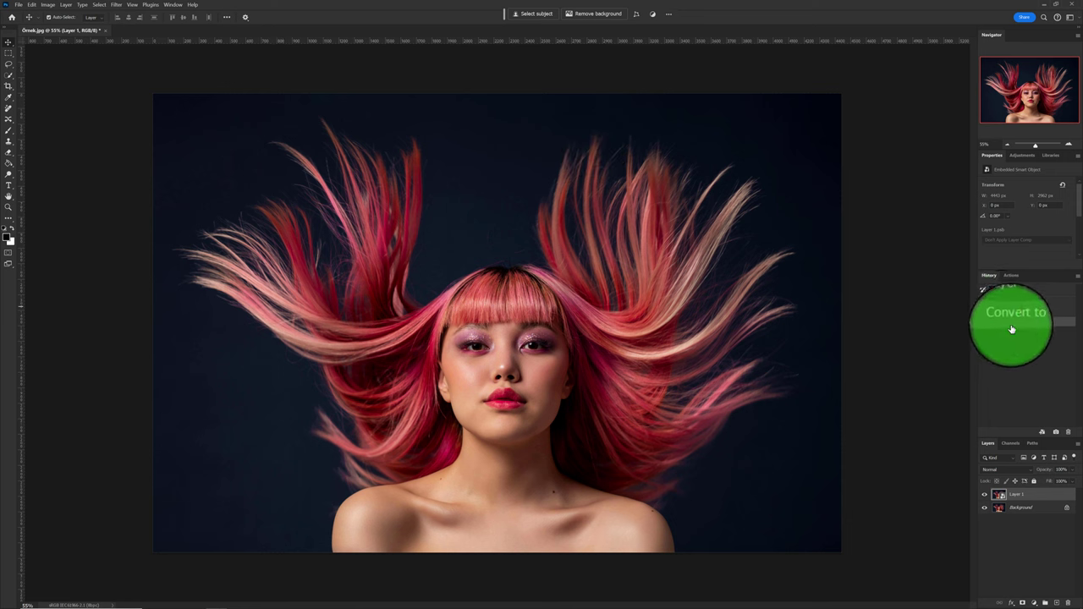
Apply a Motion Blur at 0° angle and 150 pixels distance to Layer 1.
click(117, 8)
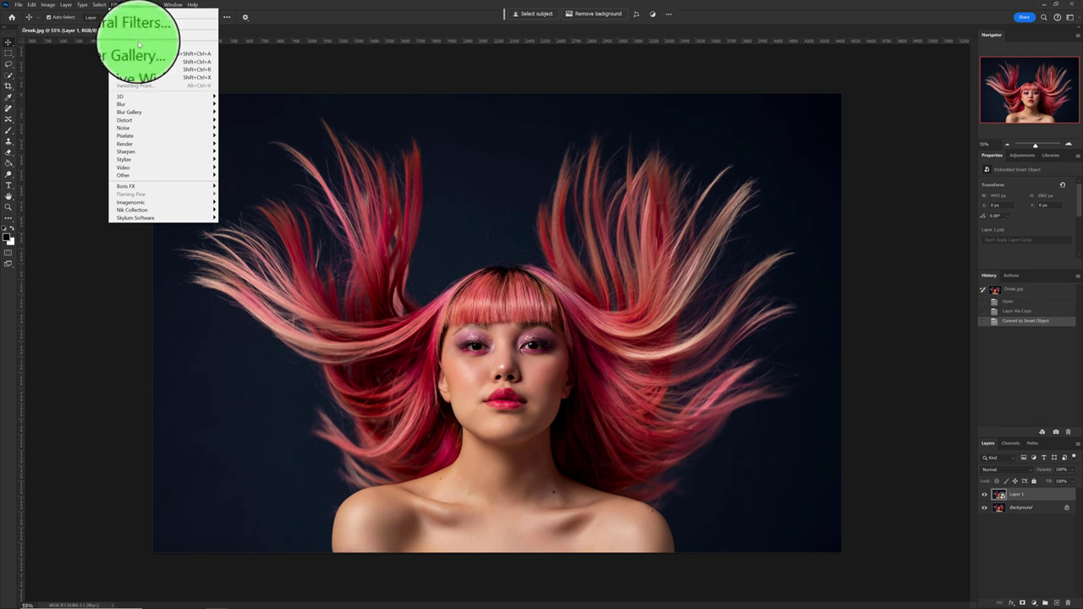
click(162, 105)
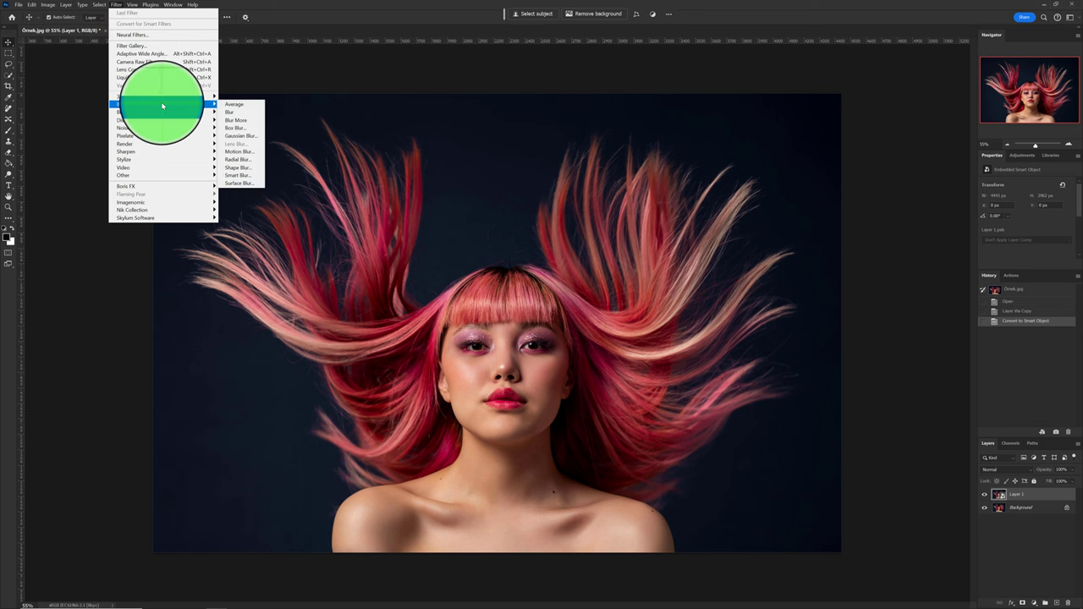
click(254, 148)
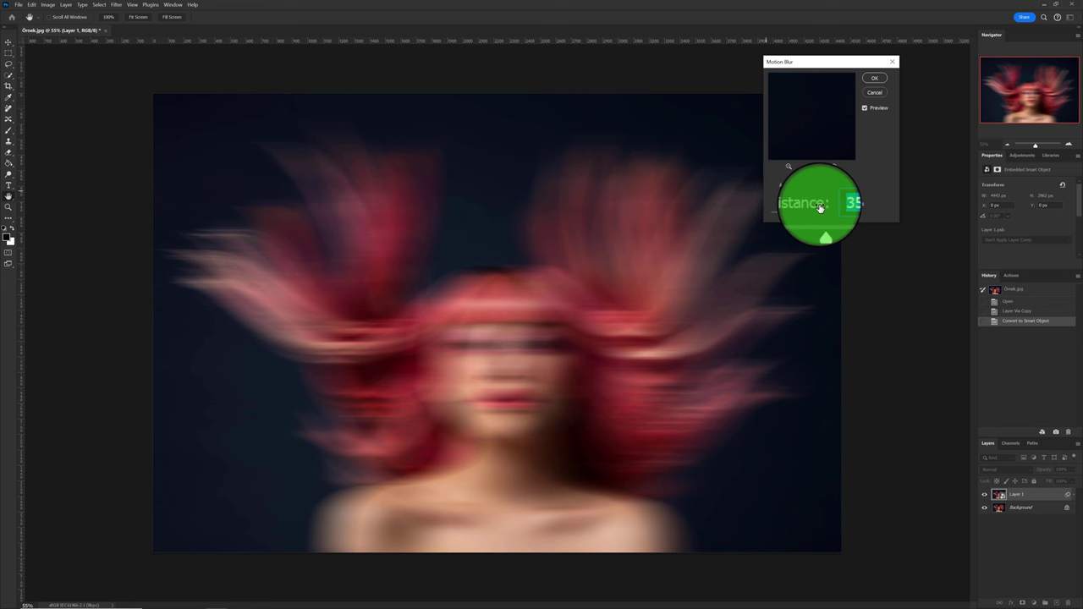
text(50)
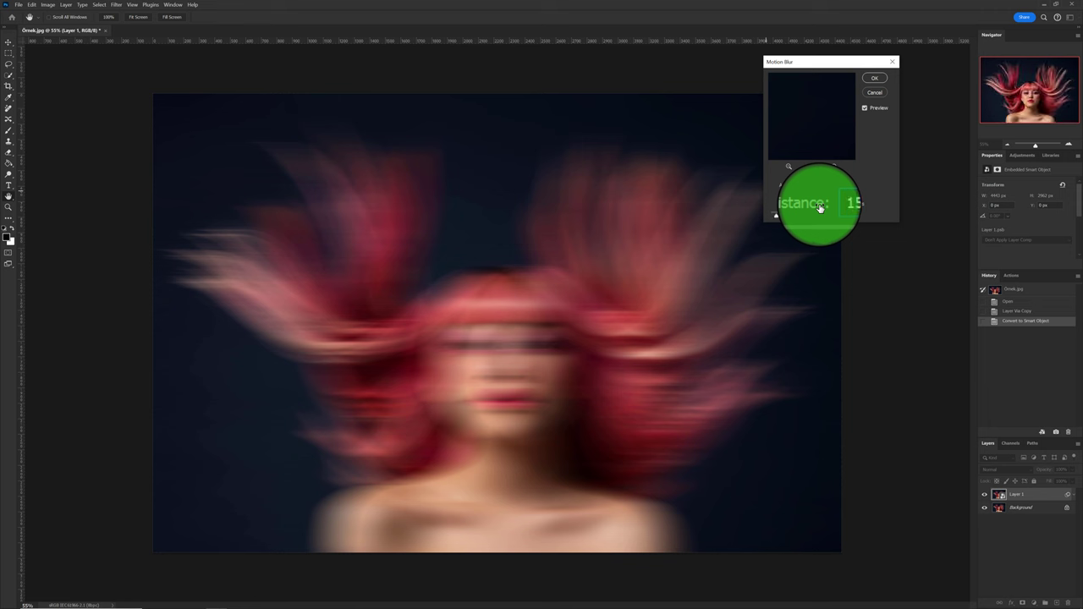
click(869, 83)
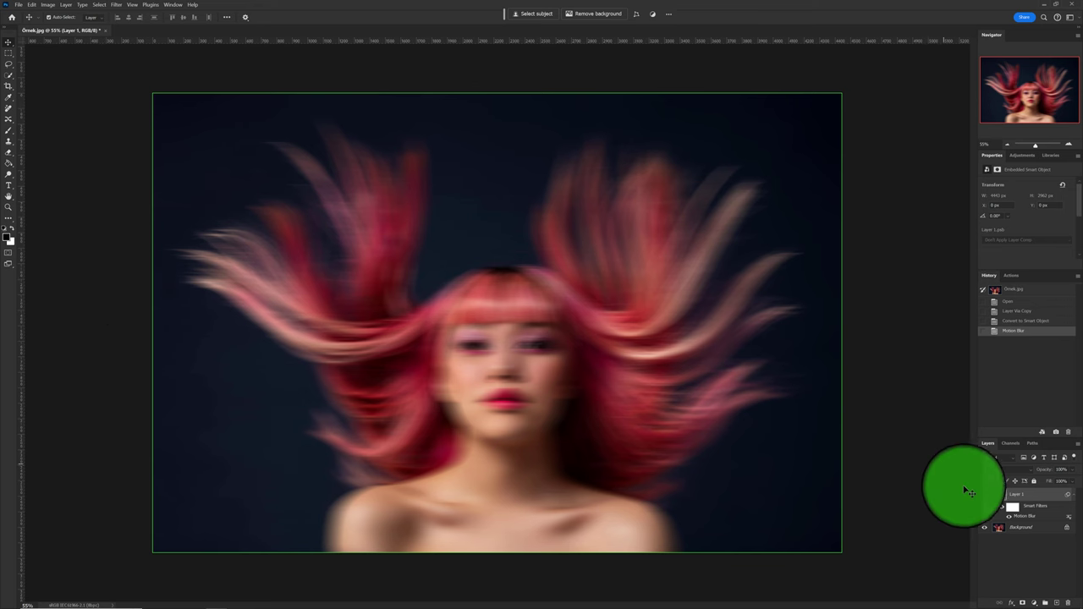
Mask out the blur over the face and right-side hair with a black brush, then duplicate the layer.
click(1022, 603)
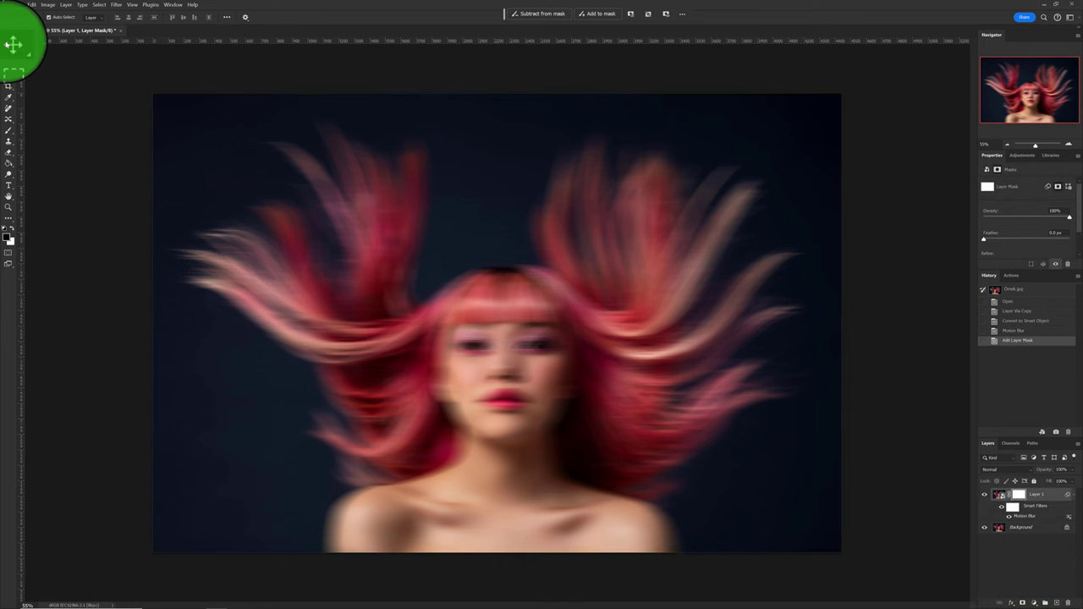
click(8, 132)
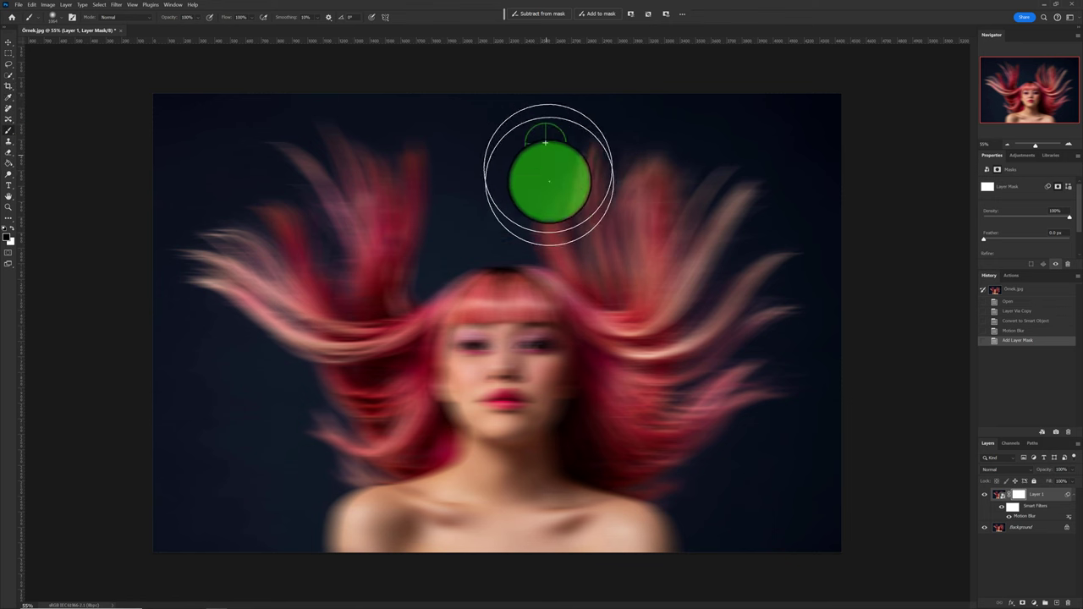
drag(549, 180, 550, 518)
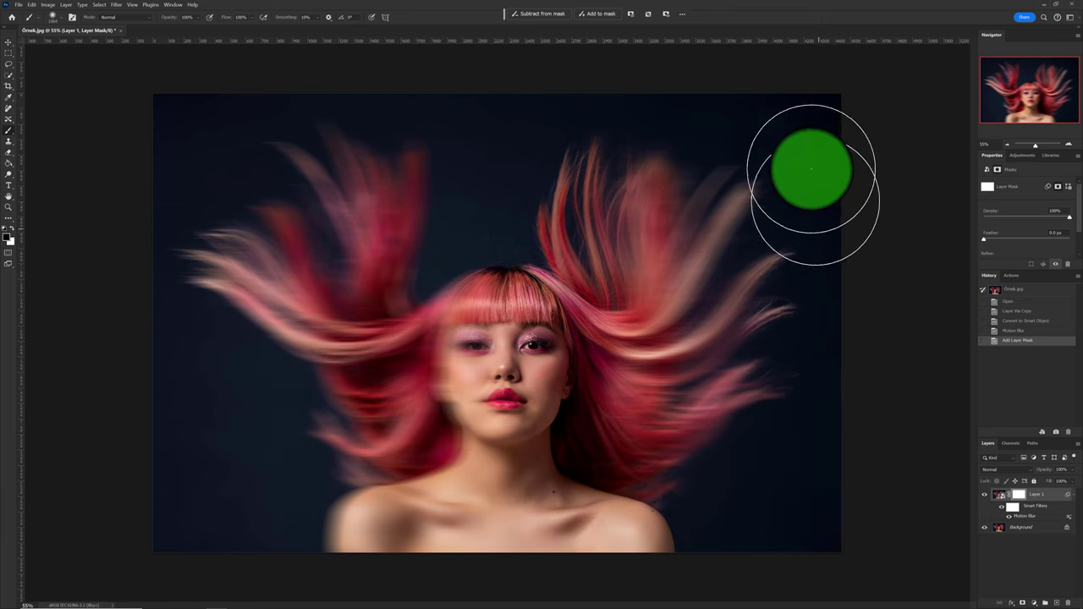
drag(571, 144, 630, 470)
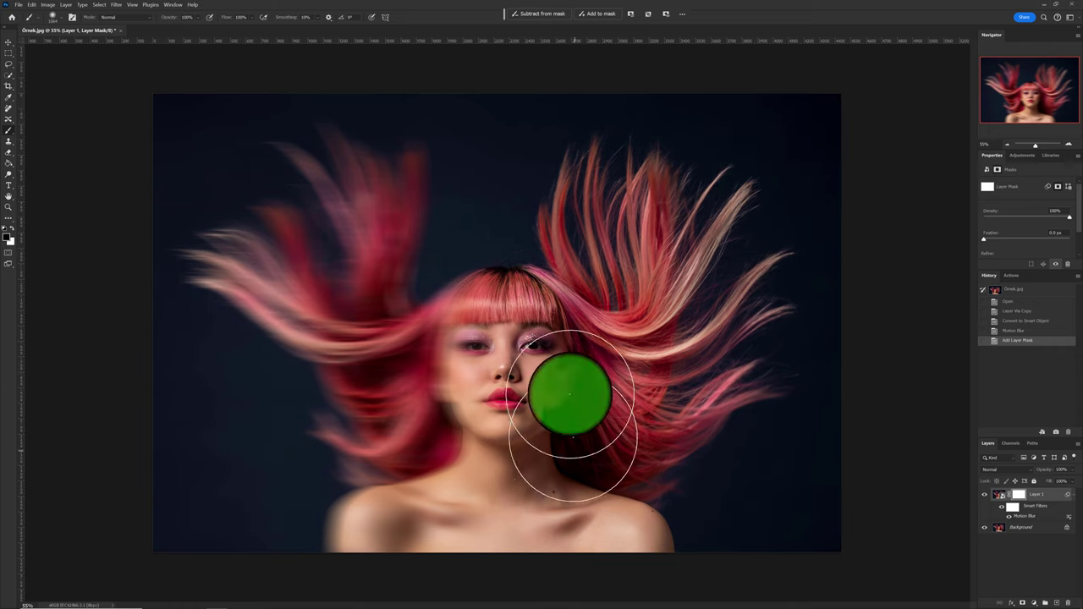
mouse_move(573, 436)
mouse_down()
mouse_move(785, 370)
mouse_move(684, 370)
mouse_up()
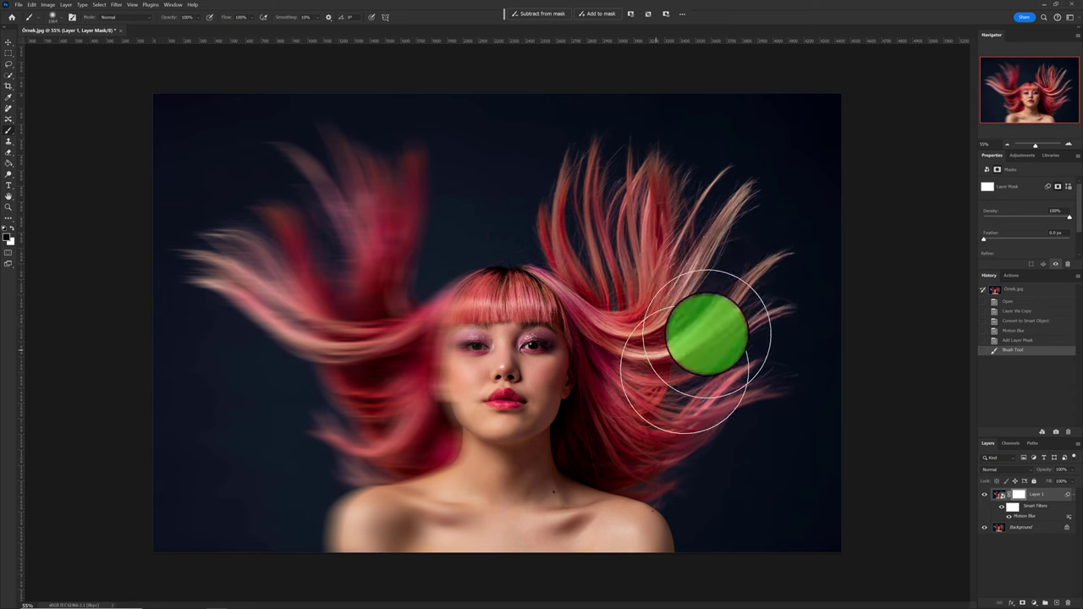
drag(707, 335, 701, 339)
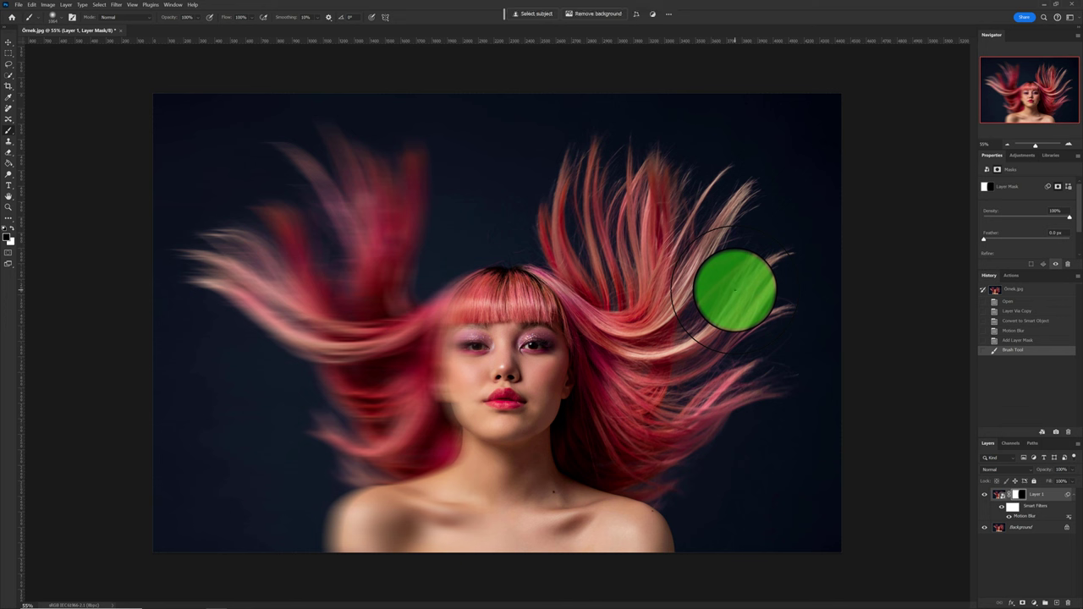
key(ctrl+j)
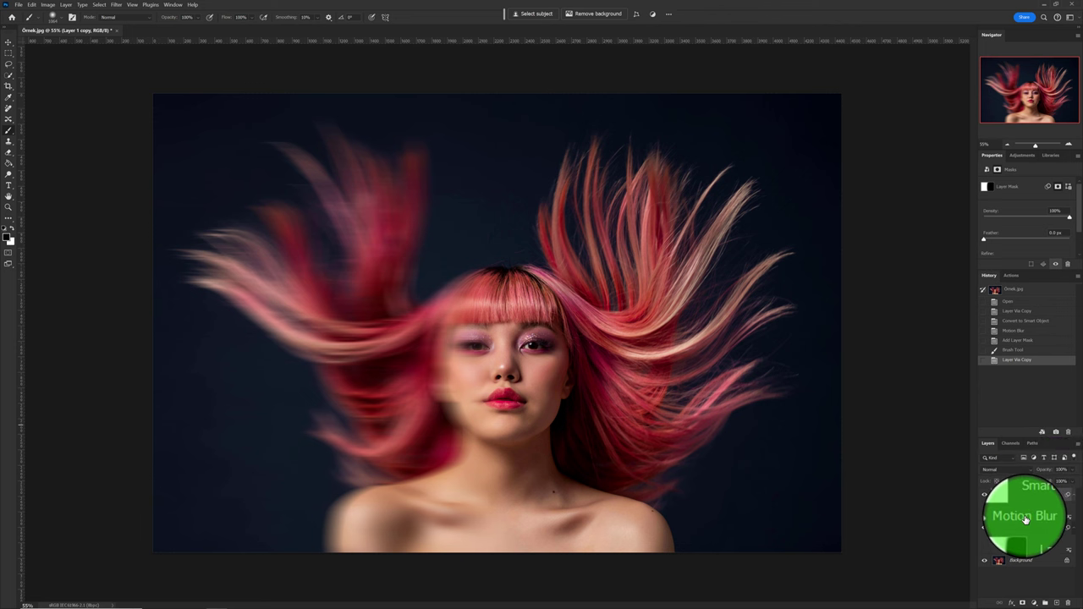
Raise the copy's Motion Blur smart filter distance to 382 pixels.
double_click(1025, 518)
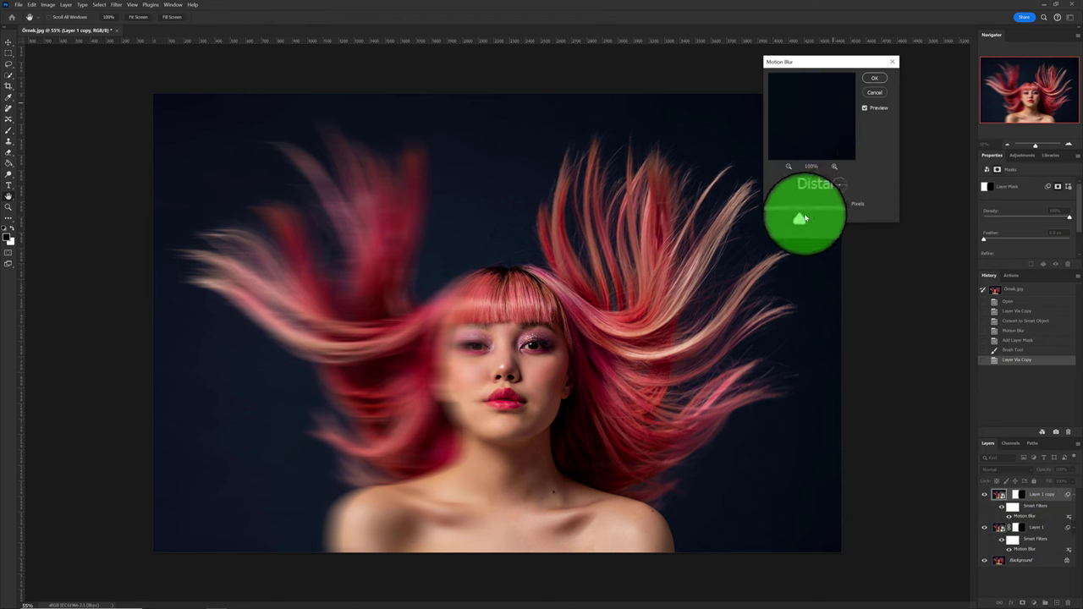
drag(801, 219, 817, 220)
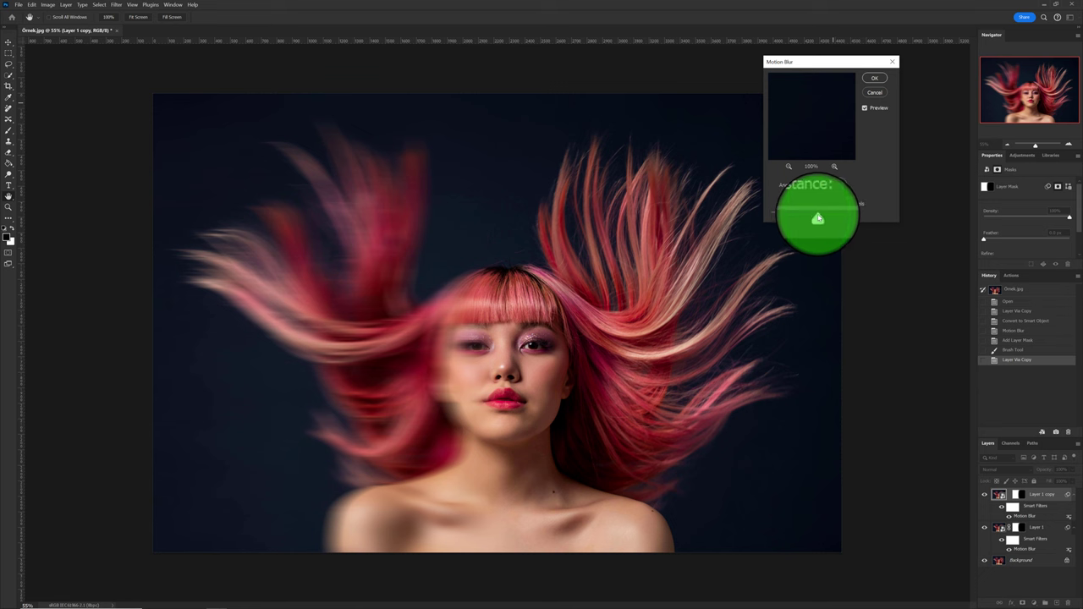
drag(817, 219, 826, 219)
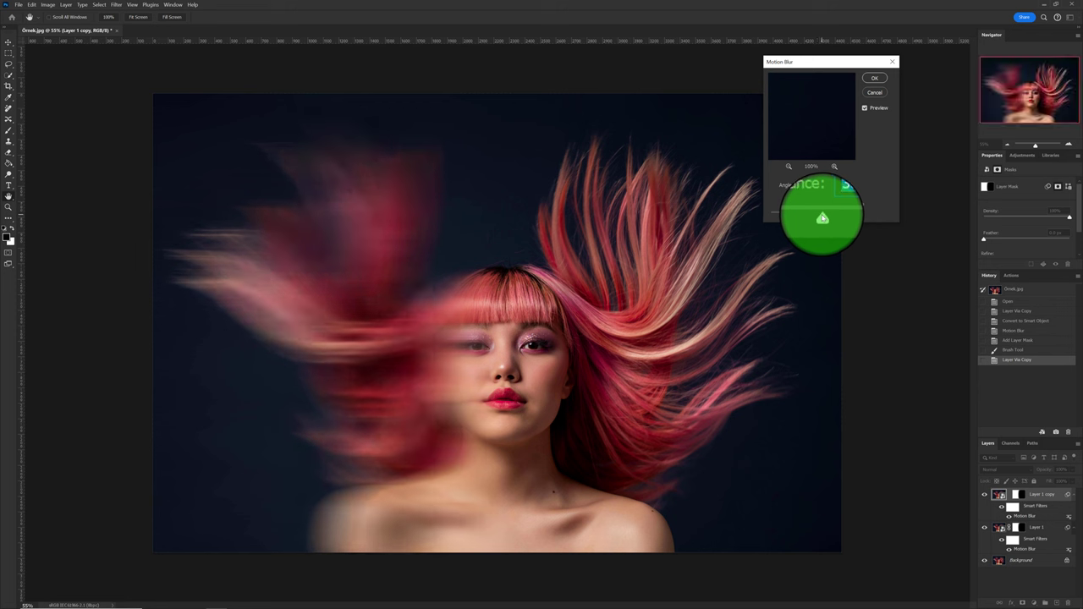
click(869, 79)
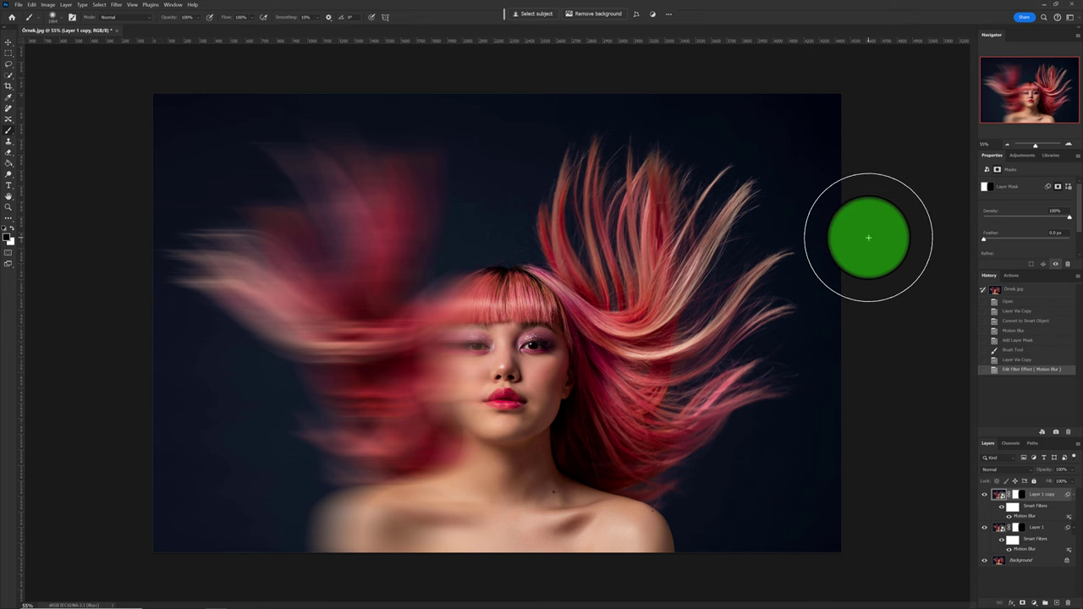
Select every layer down to Background and convert them into one smart object.
click(1038, 530)
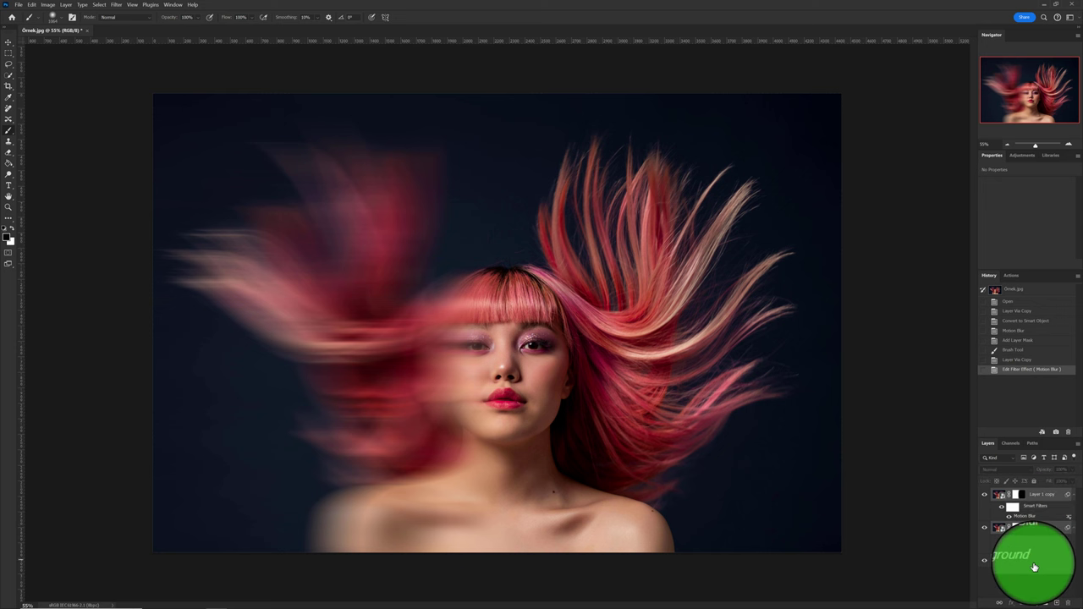
click(1035, 566)
right_click(1035, 566)
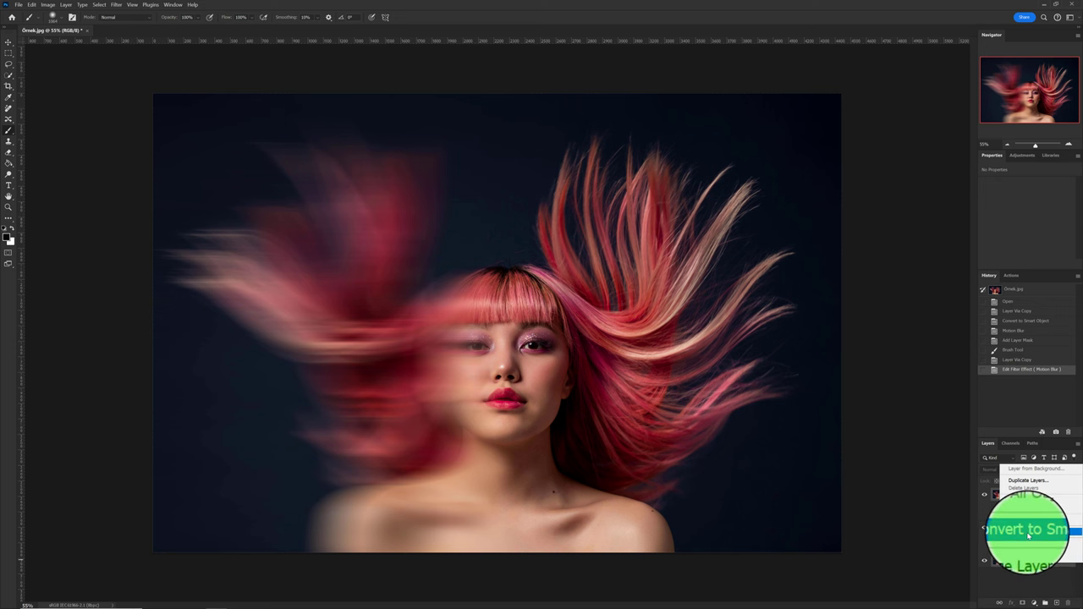
click(1029, 533)
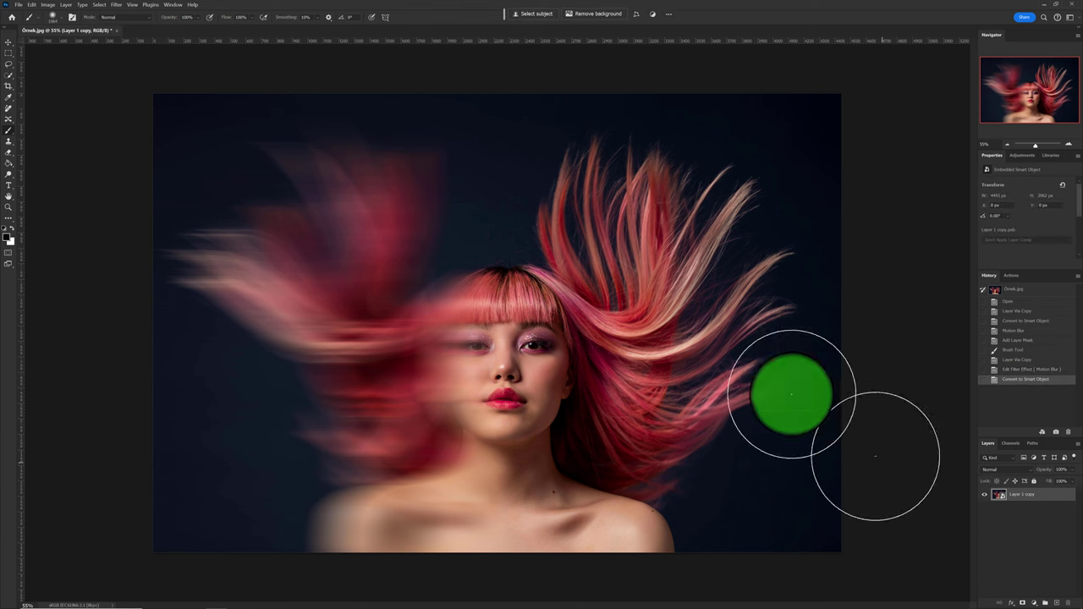
click(115, 6)
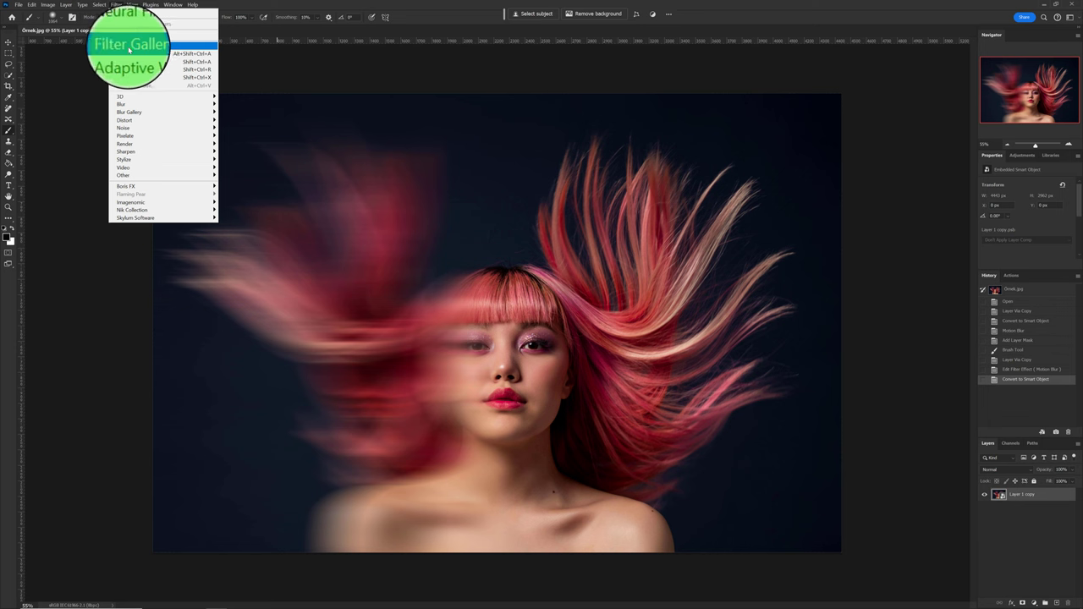
Open the Filter Gallery with the preview set to Fit in View and the Sketch folder expanded.
click(128, 47)
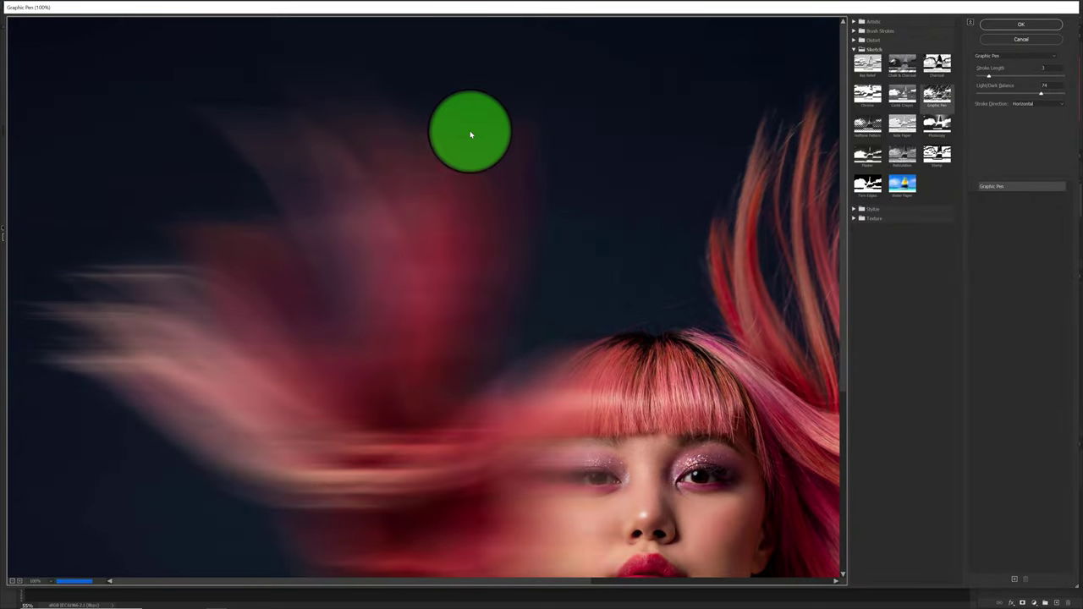
click(52, 583)
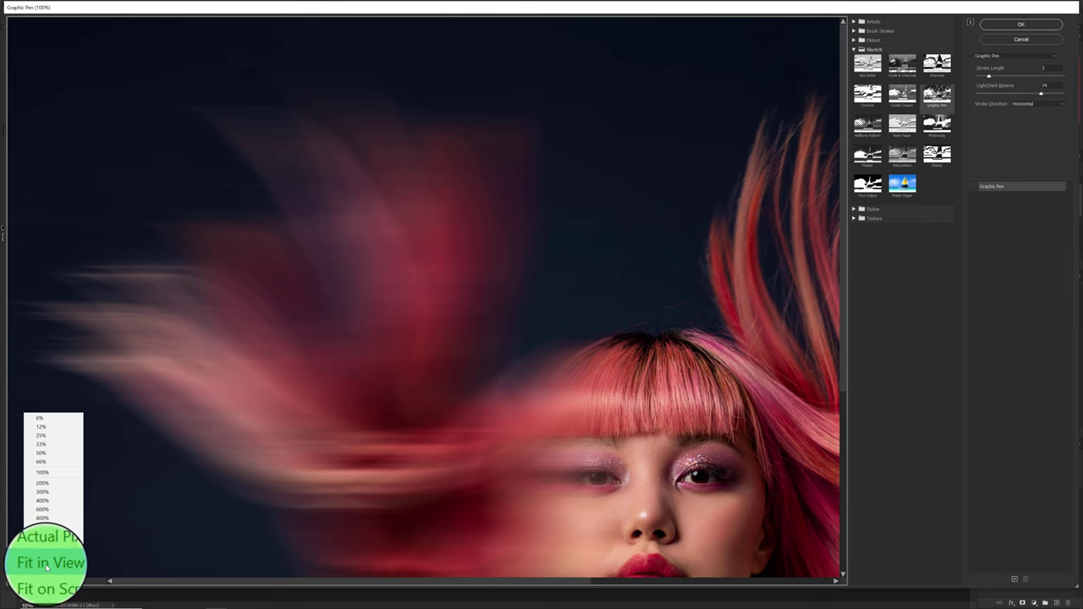
click(48, 567)
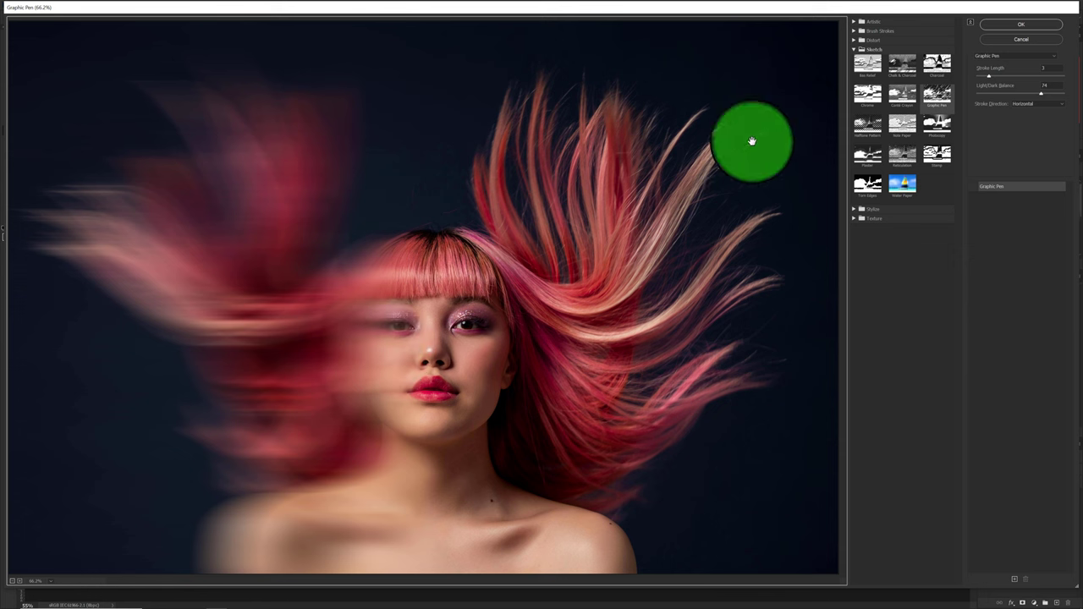
click(853, 35)
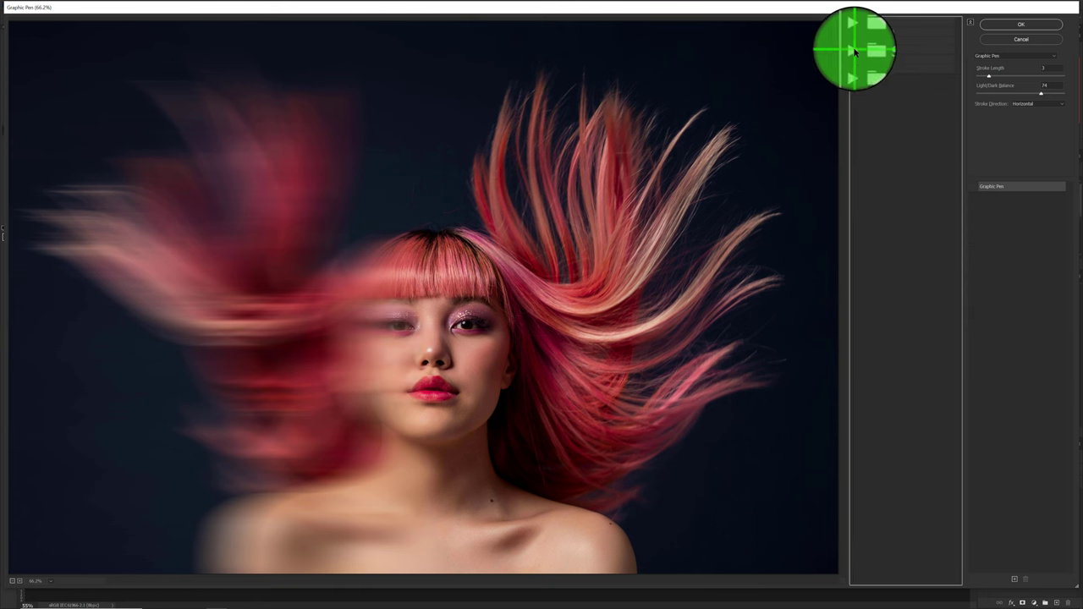
click(854, 53)
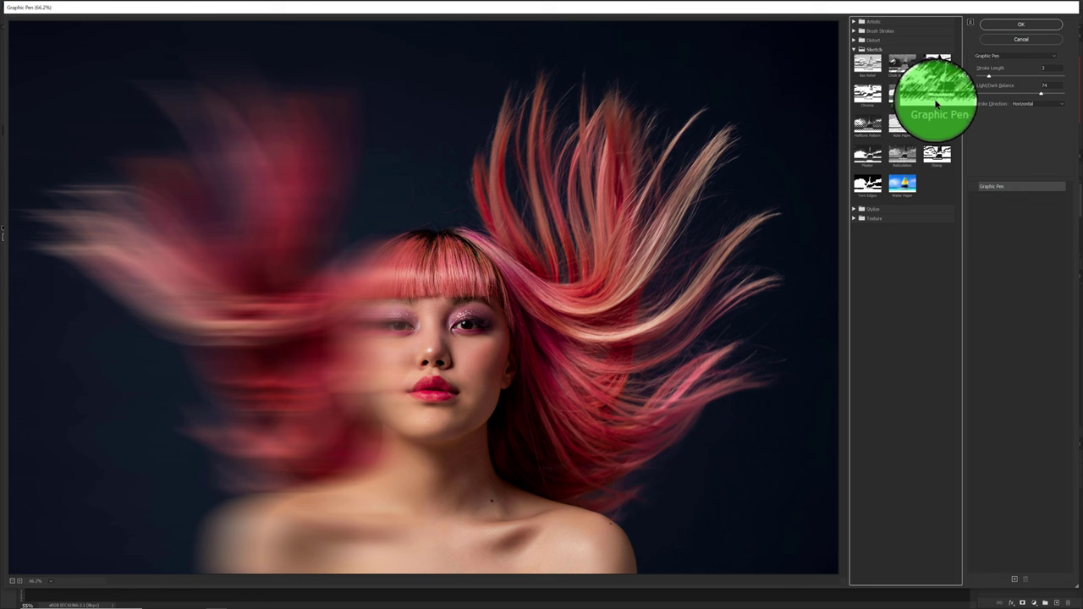
Apply Graphic Pen with Horizontal strokes and Light/Dark Balance lowered to about 64.
click(974, 189)
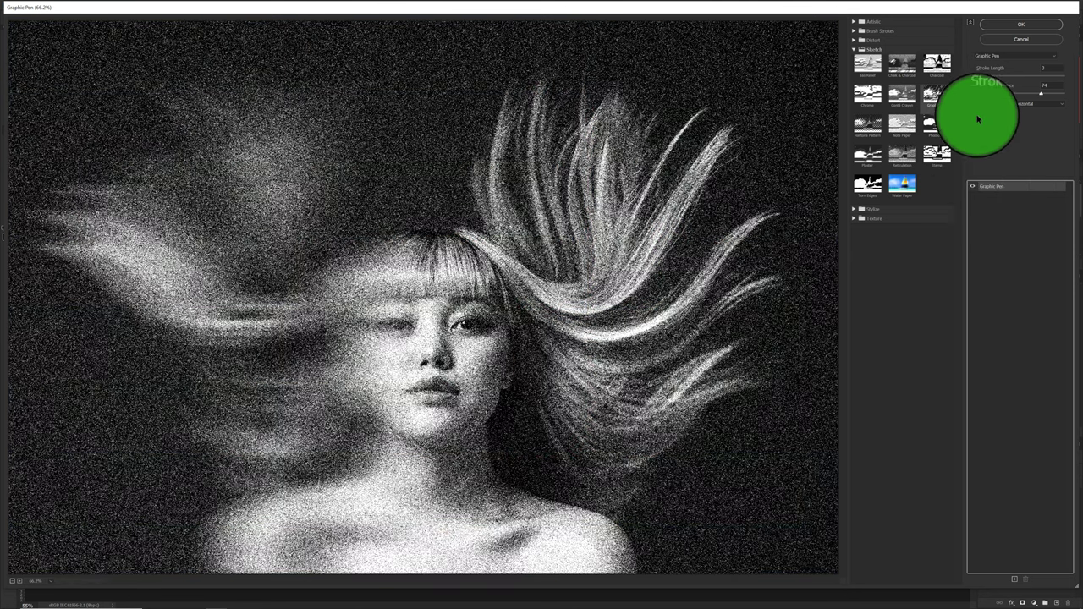
click(1021, 108)
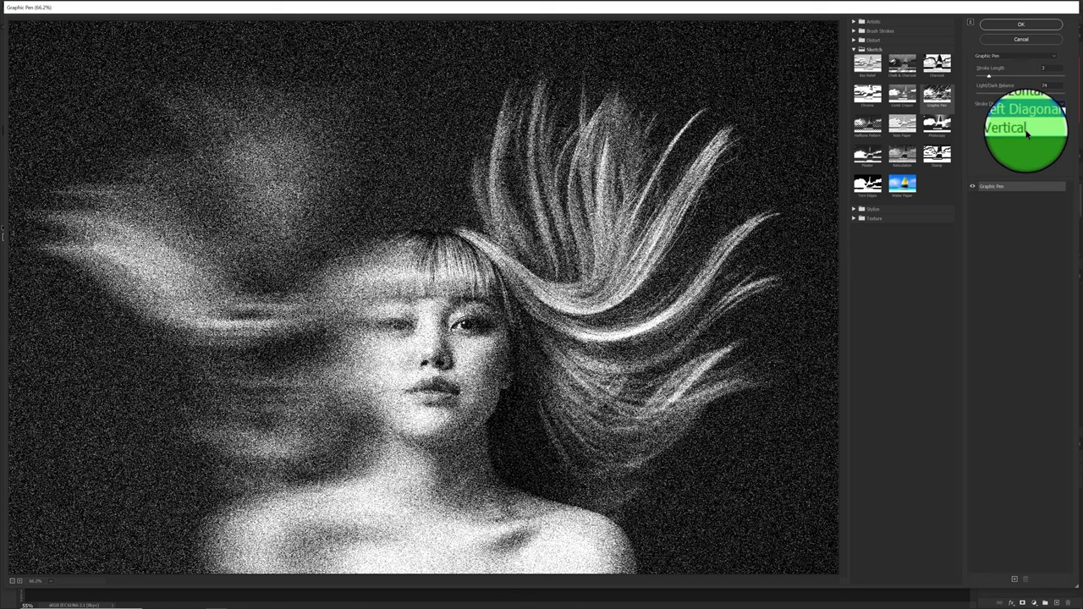
click(1022, 119)
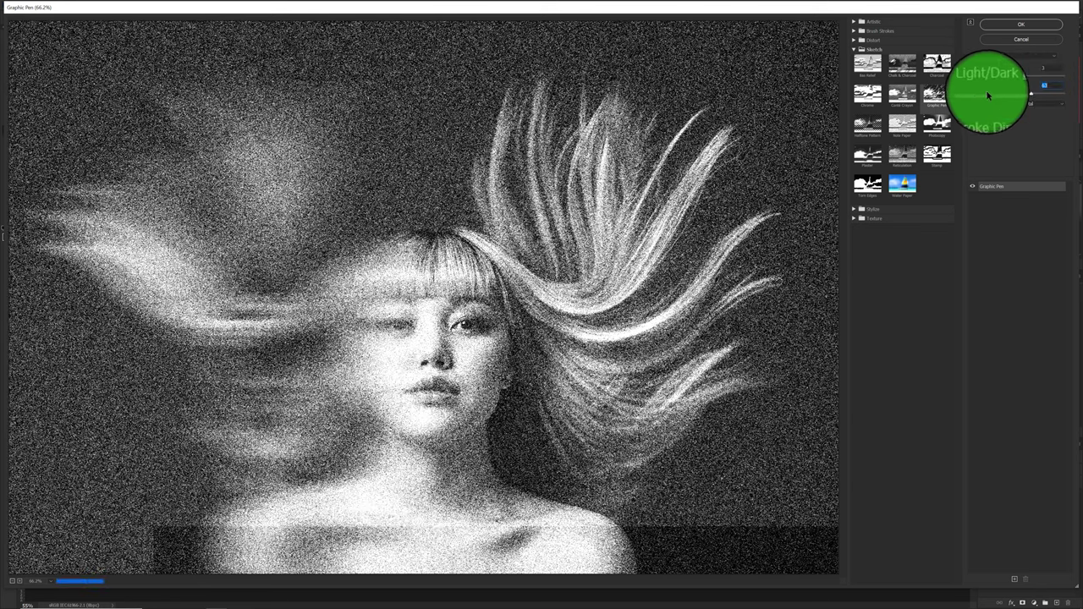
drag(1043, 96, 1031, 95)
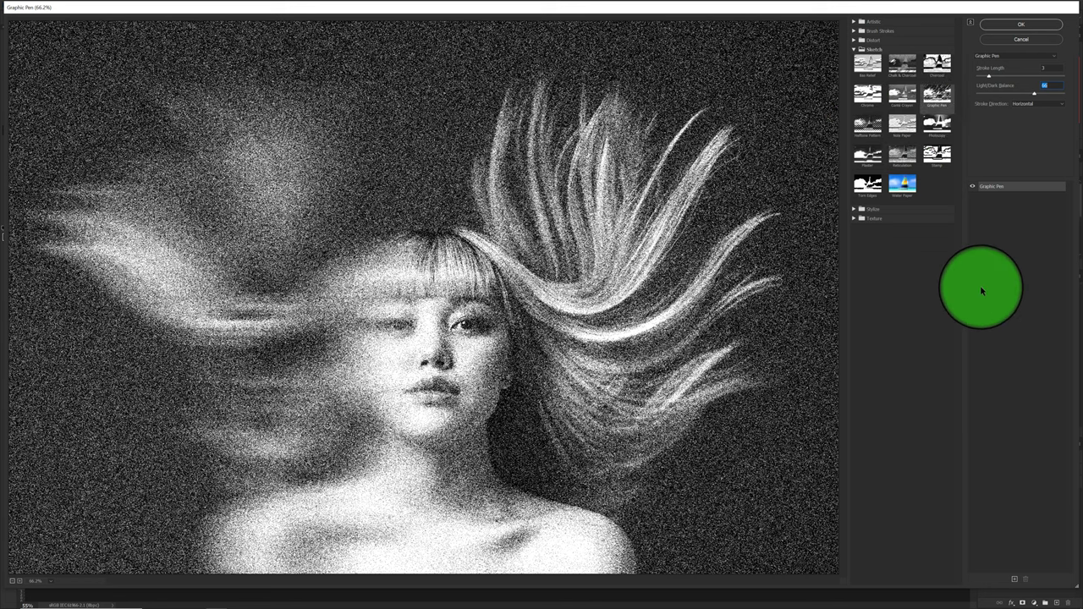
Add a Line-type Halftone Pattern effect above Graphic Pen, slightly raising Size and lowering Contrast.
click(1016, 579)
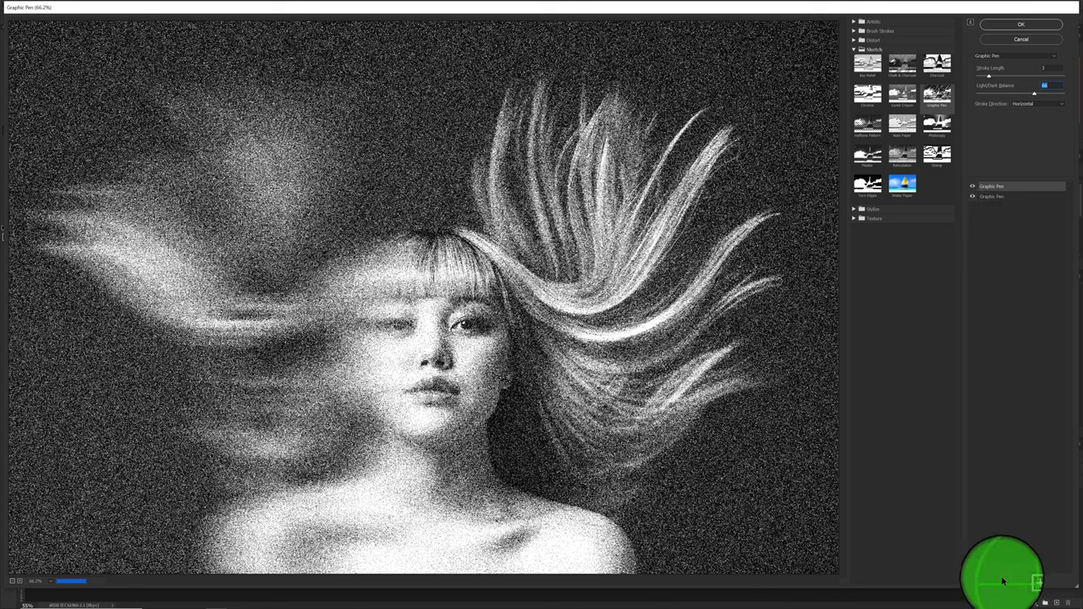
click(863, 129)
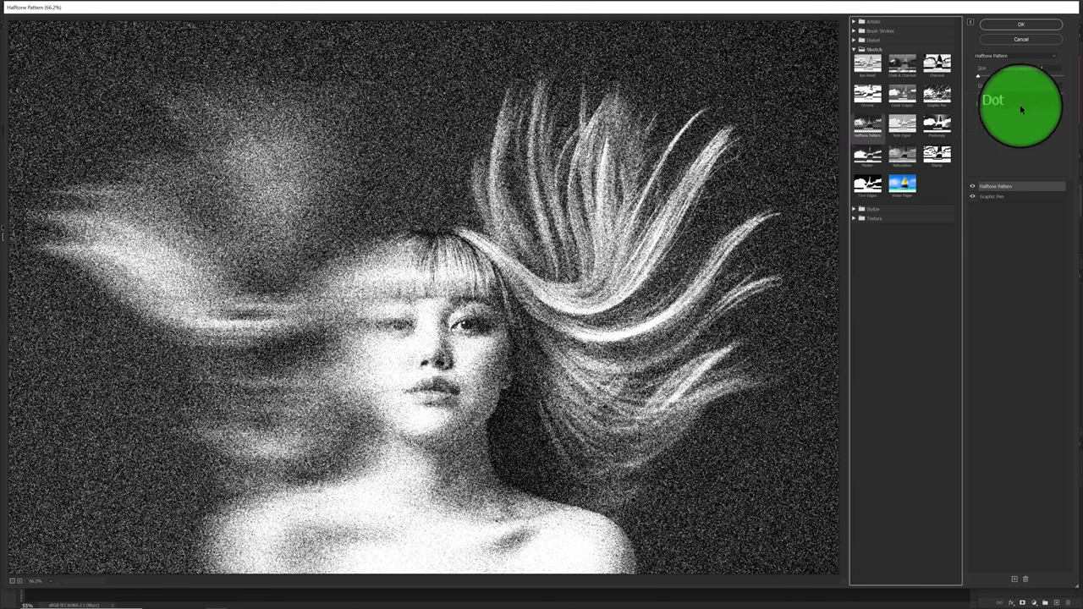
click(1022, 109)
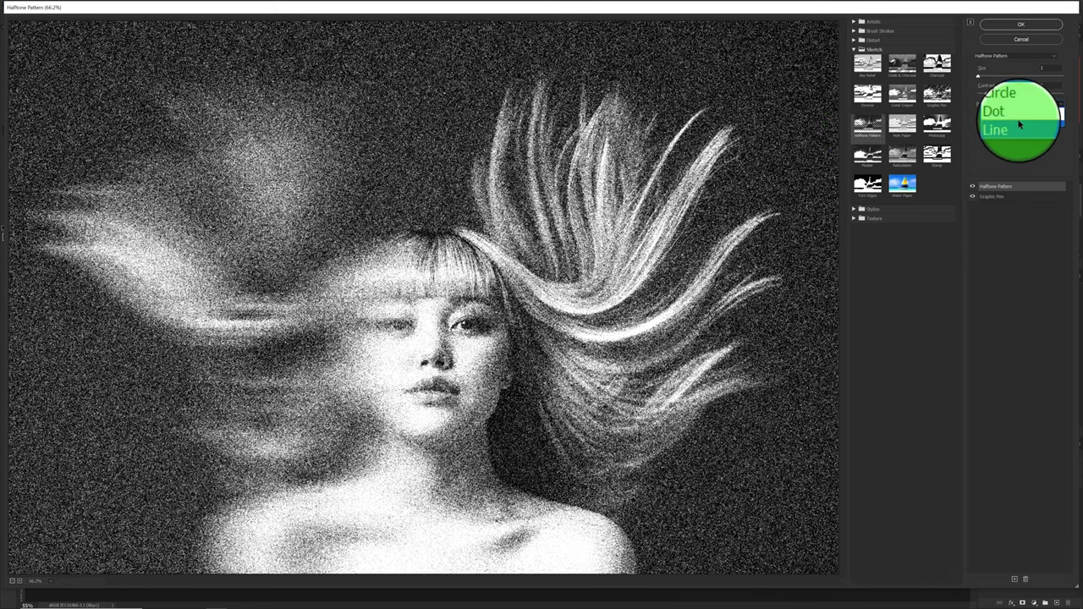
click(1019, 124)
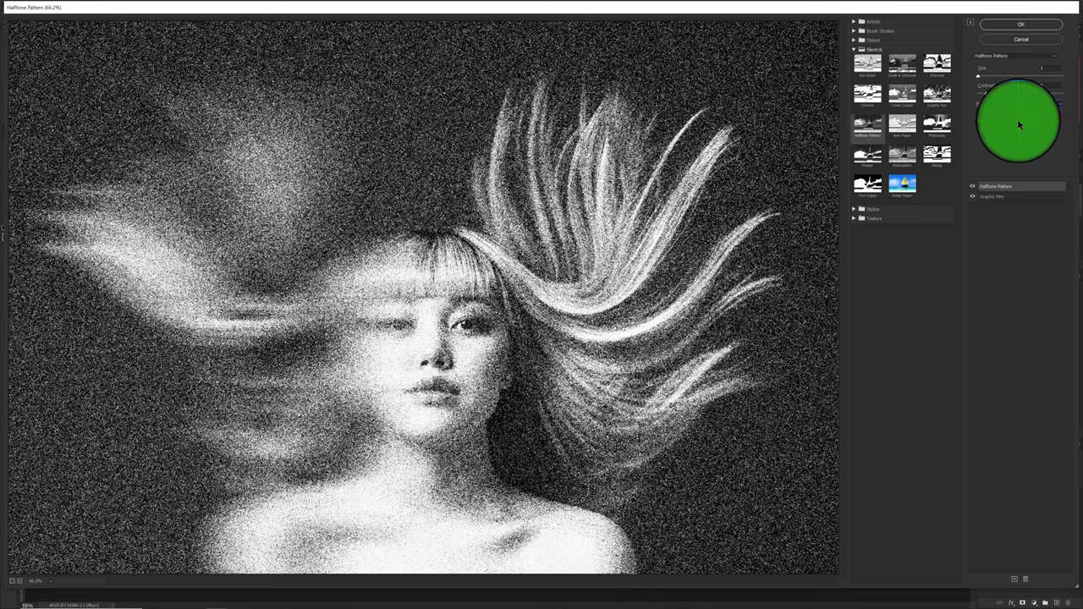
click(980, 76)
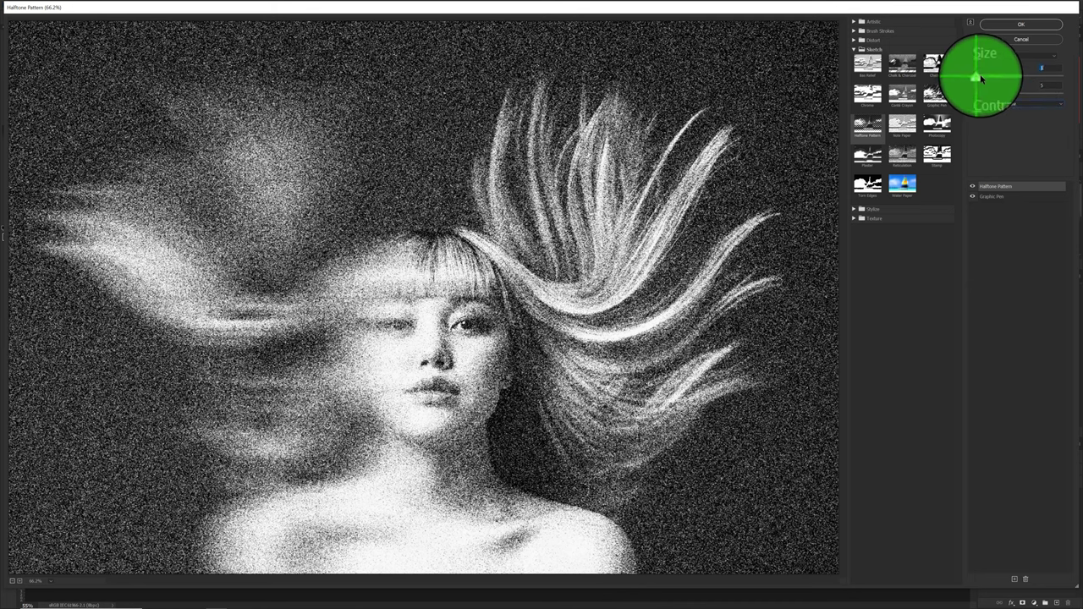
drag(978, 77, 981, 78)
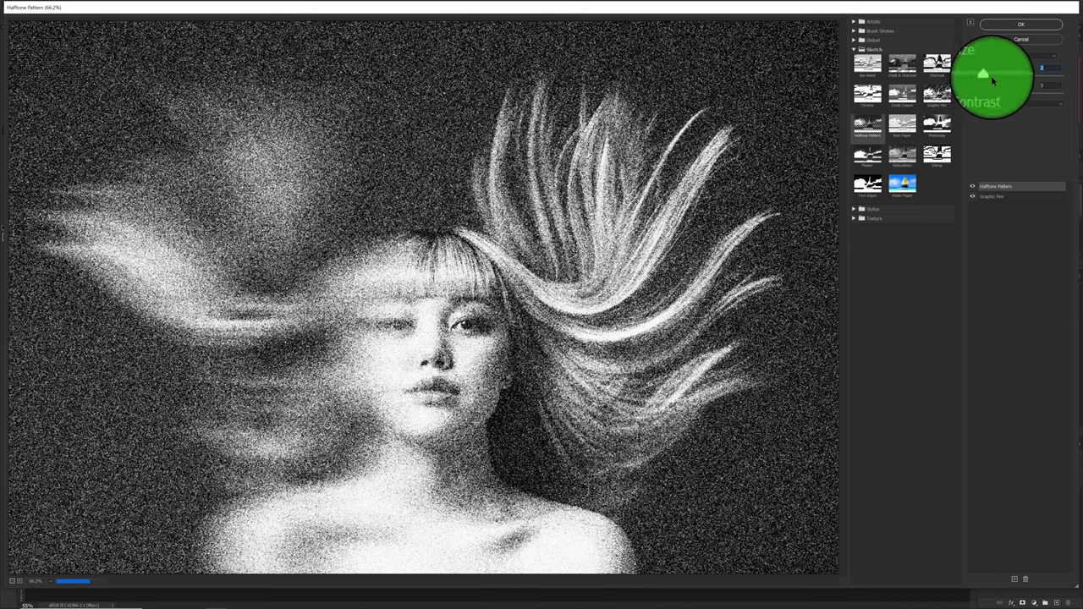
click(989, 89)
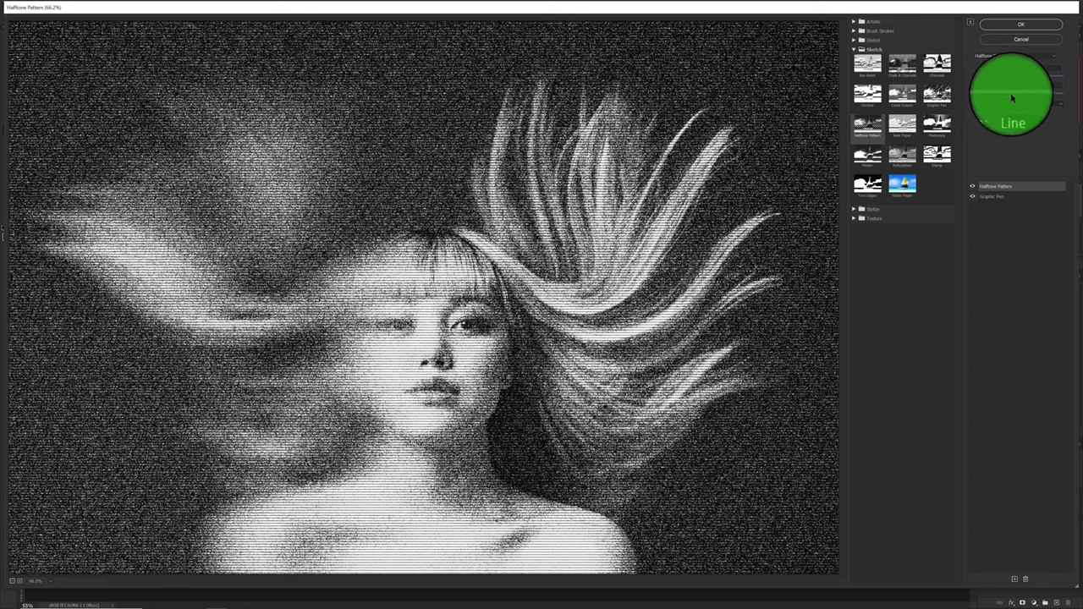
click(987, 95)
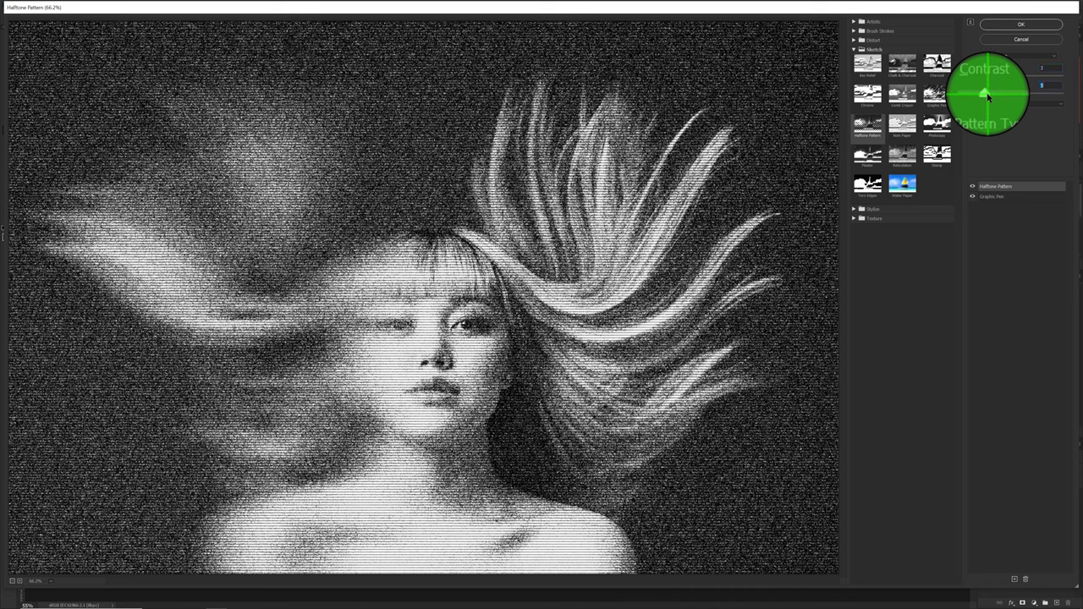
drag(987, 95, 994, 80)
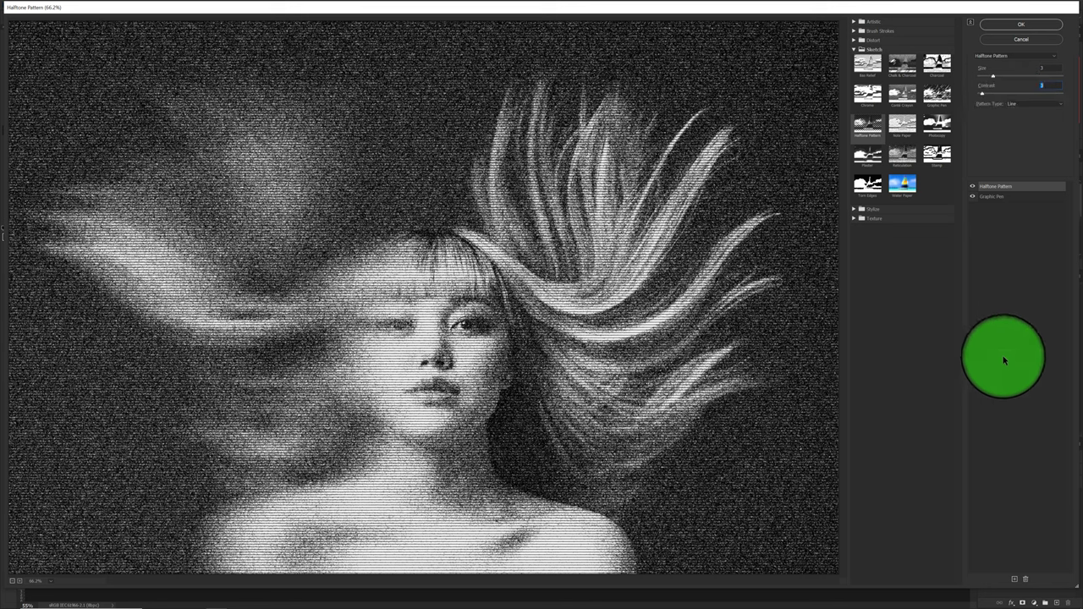
Add a Regular-type Grain texture effect on top at Intensity 20.
click(855, 219)
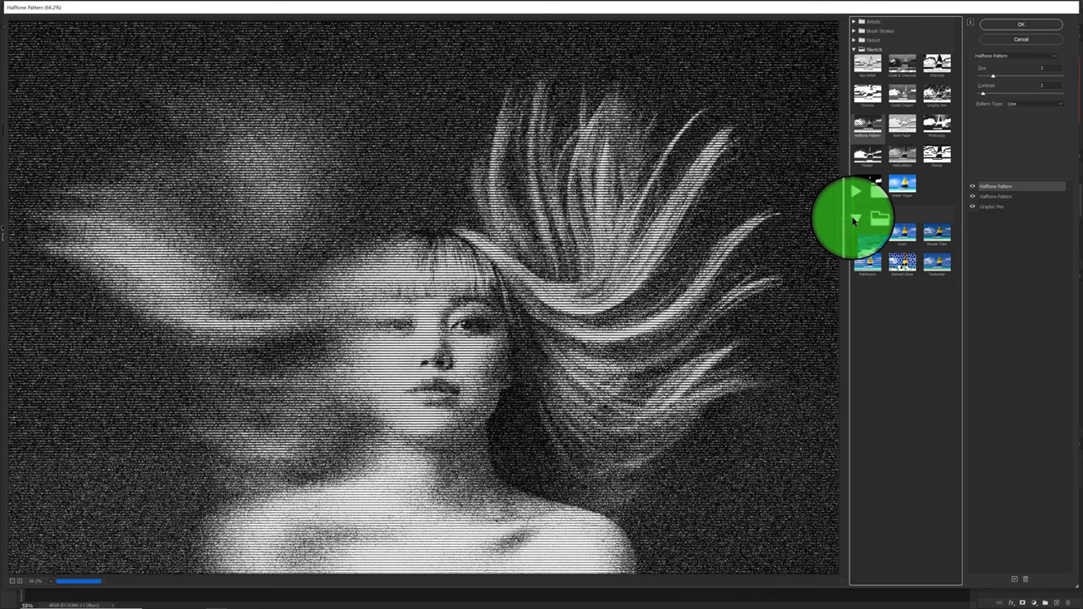
click(906, 237)
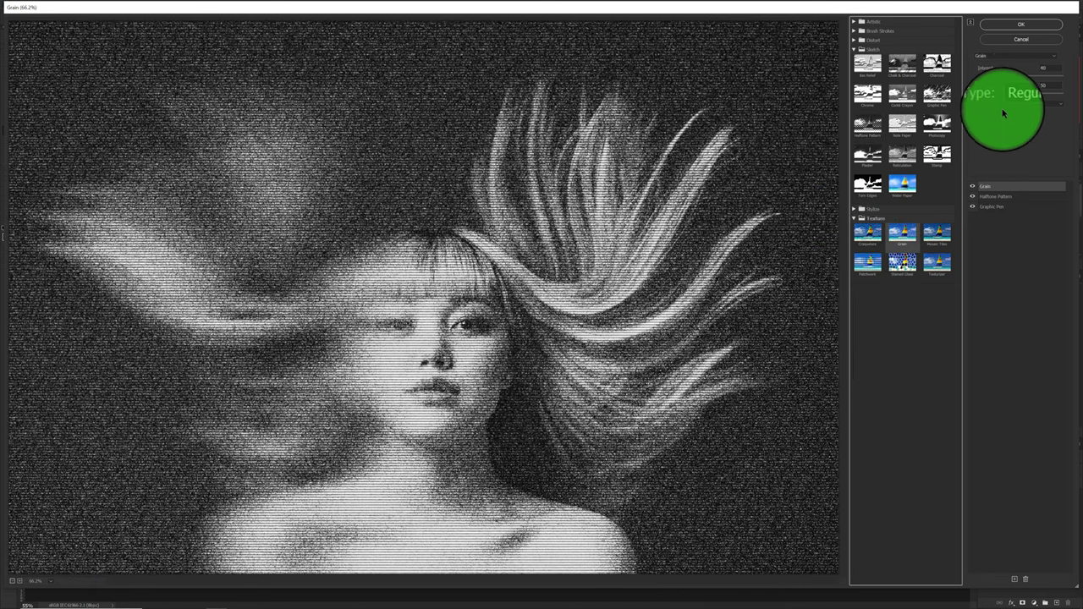
click(1023, 103)
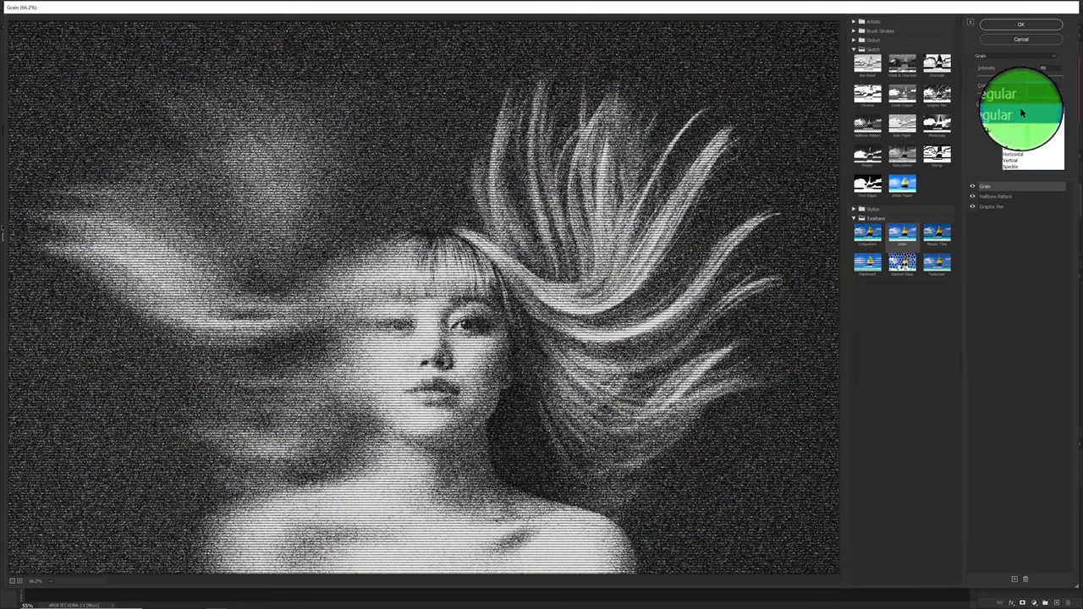
click(1022, 112)
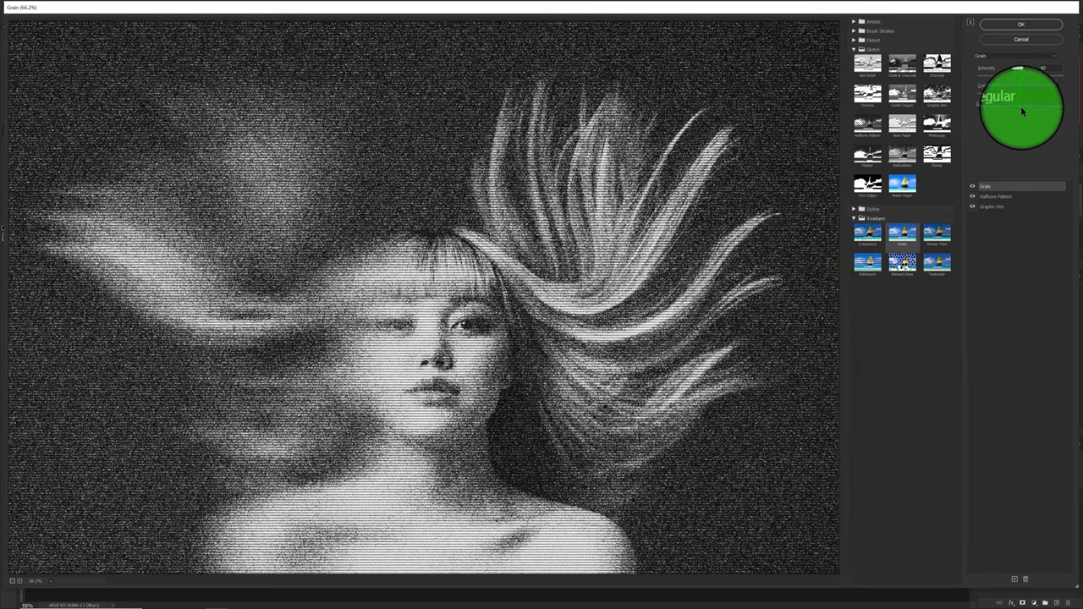
drag(991, 72, 1016, 82)
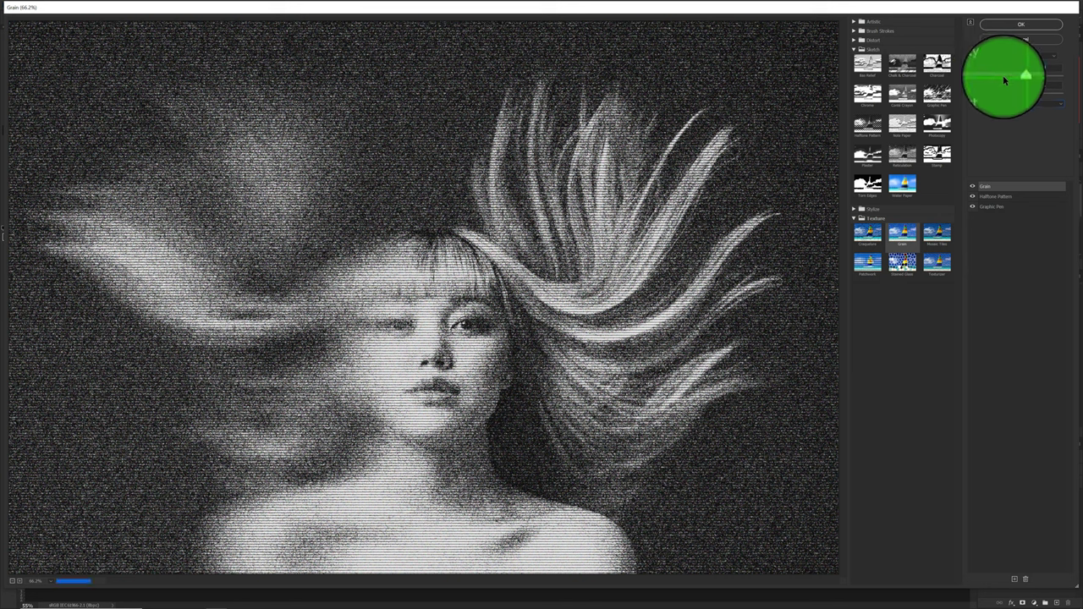
drag(1001, 80, 1000, 81)
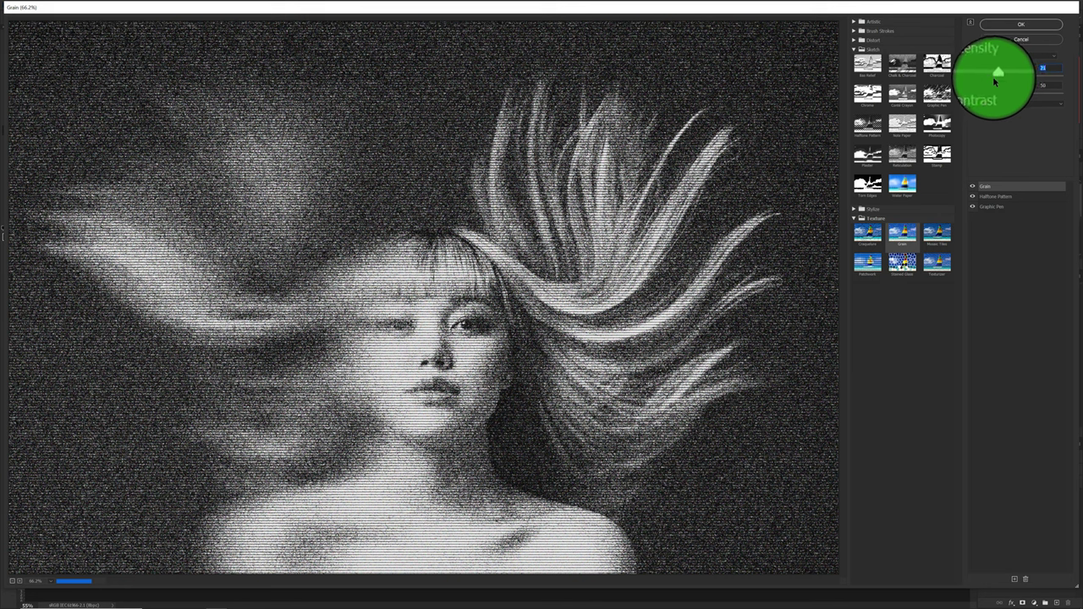
drag(995, 81, 994, 82)
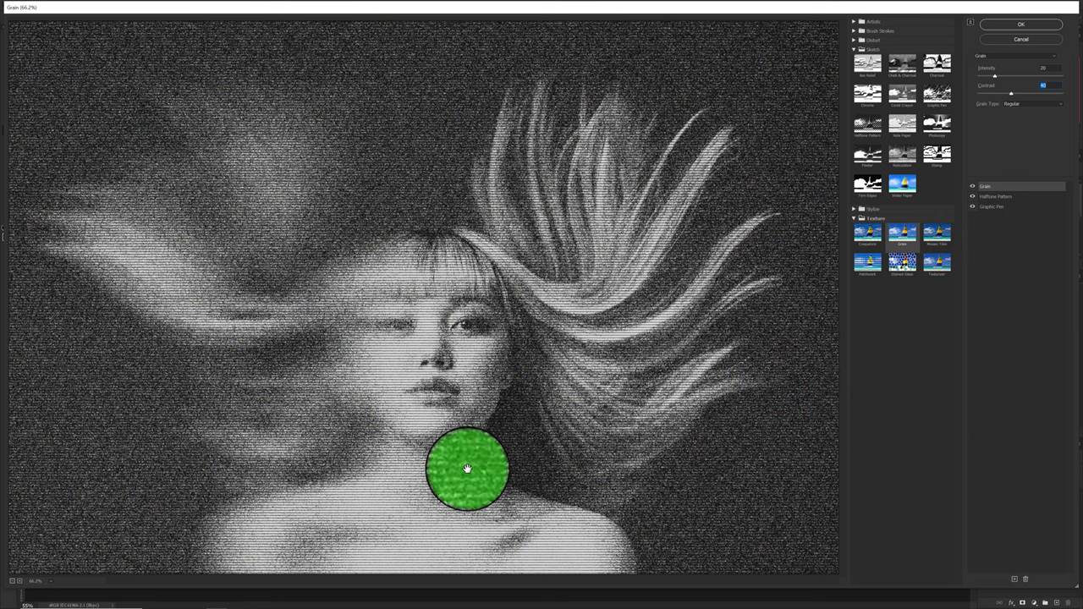
Apply the gallery effects, compare against the original History snapshot, then return to the filtered result.
click(1010, 28)
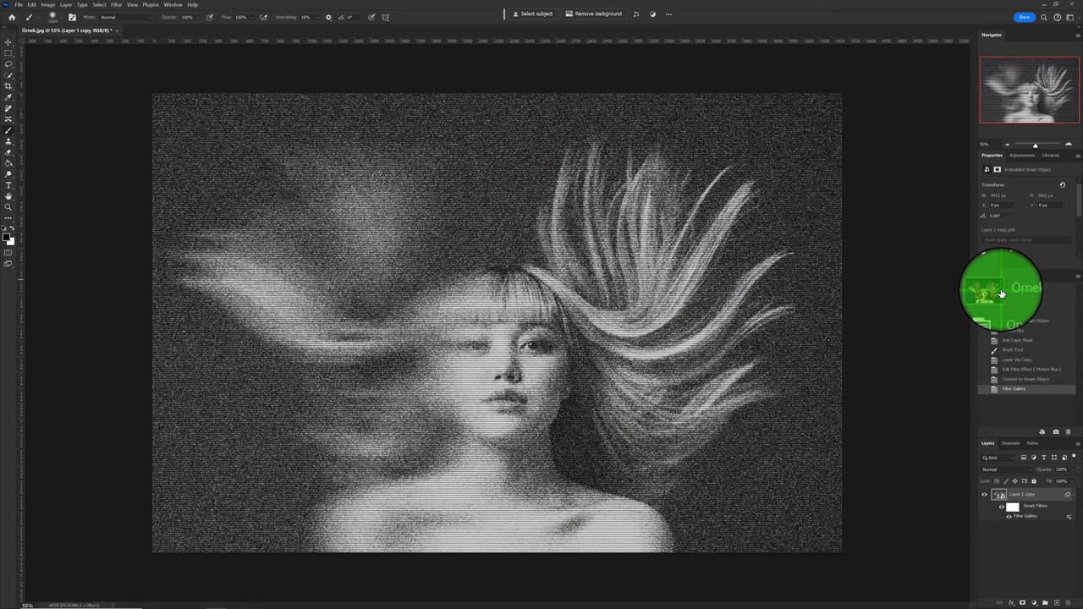
click(1002, 291)
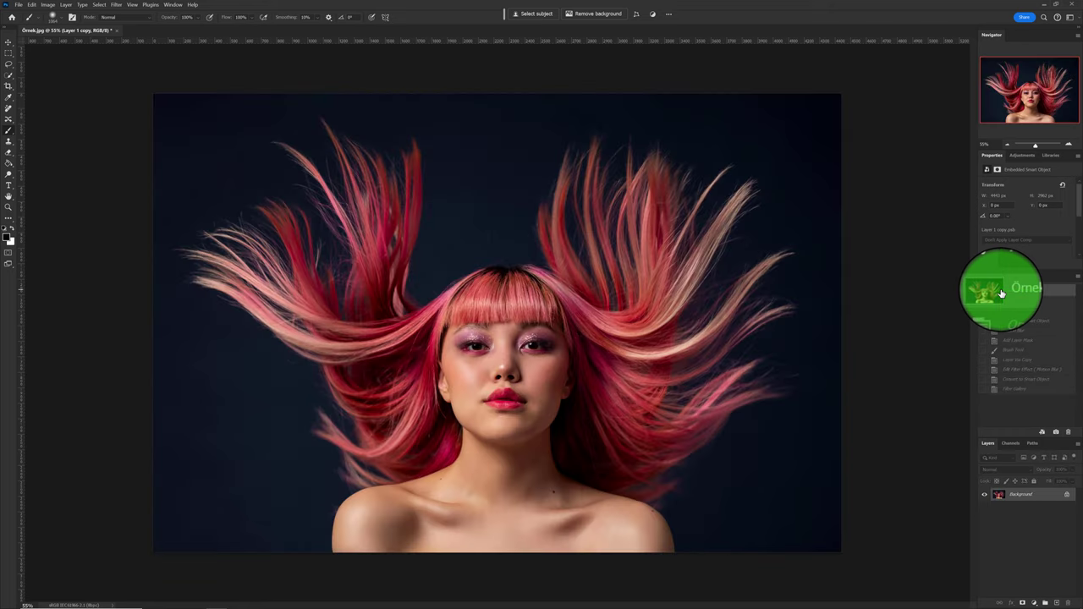
click(1005, 395)
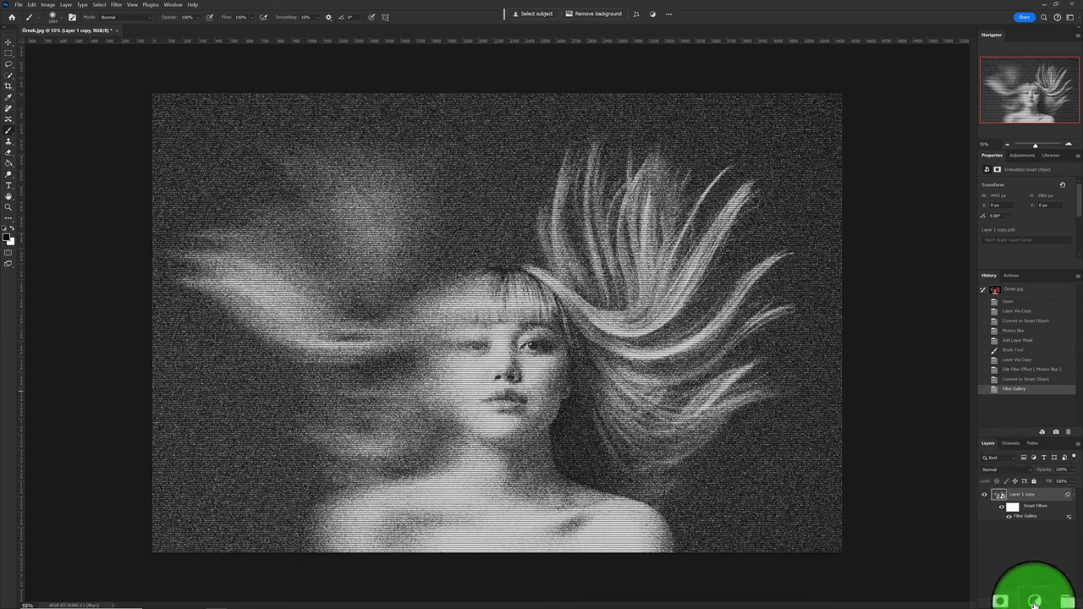
Add a Levels adjustment layer with black point 24 and midtones 1.04.
click(1035, 602)
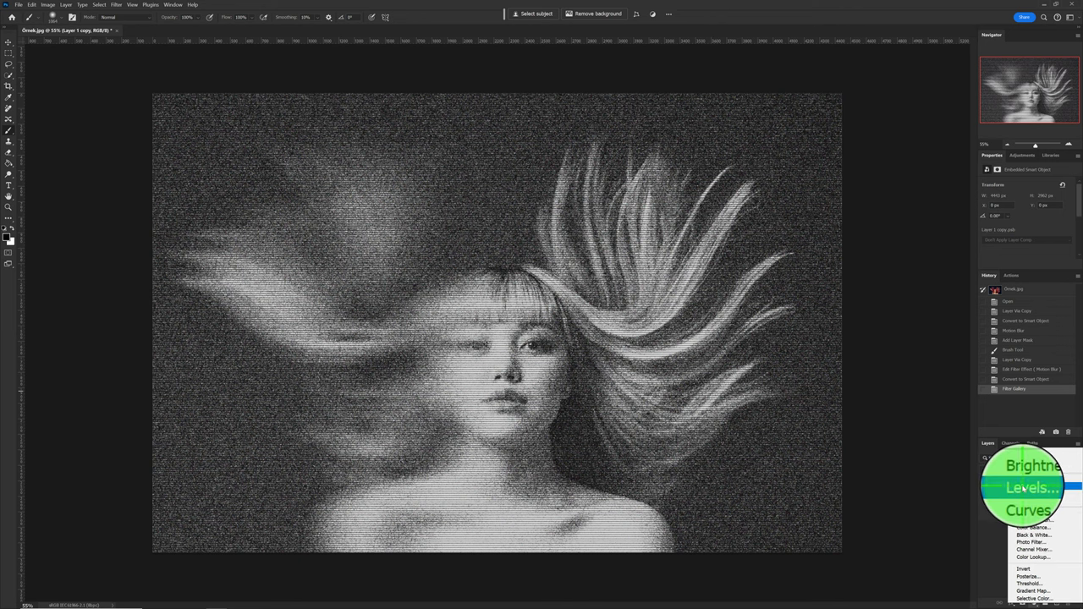
click(1025, 489)
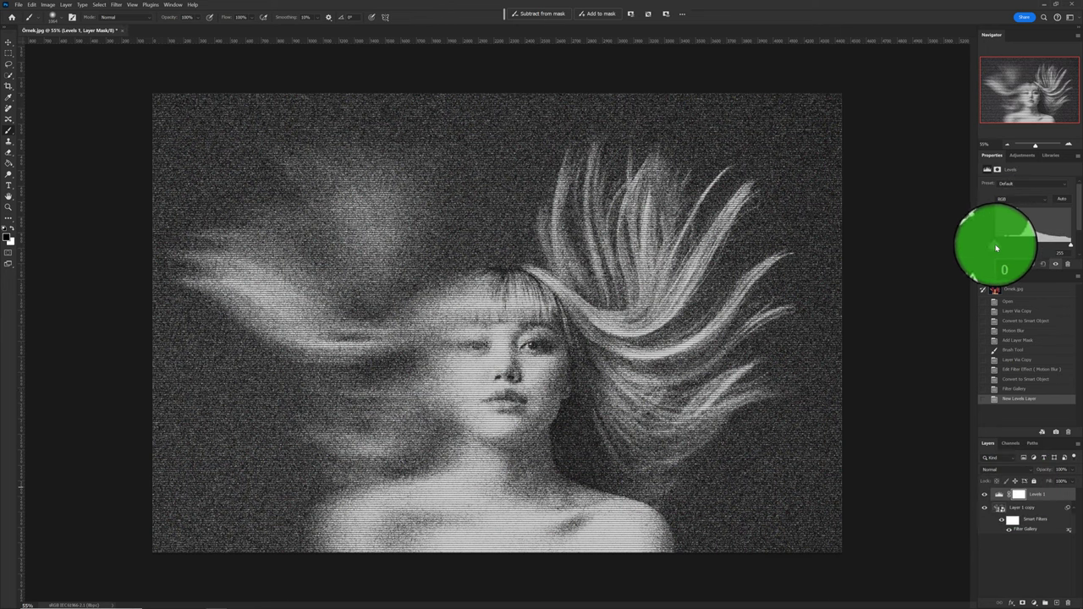
drag(997, 248, 999, 248)
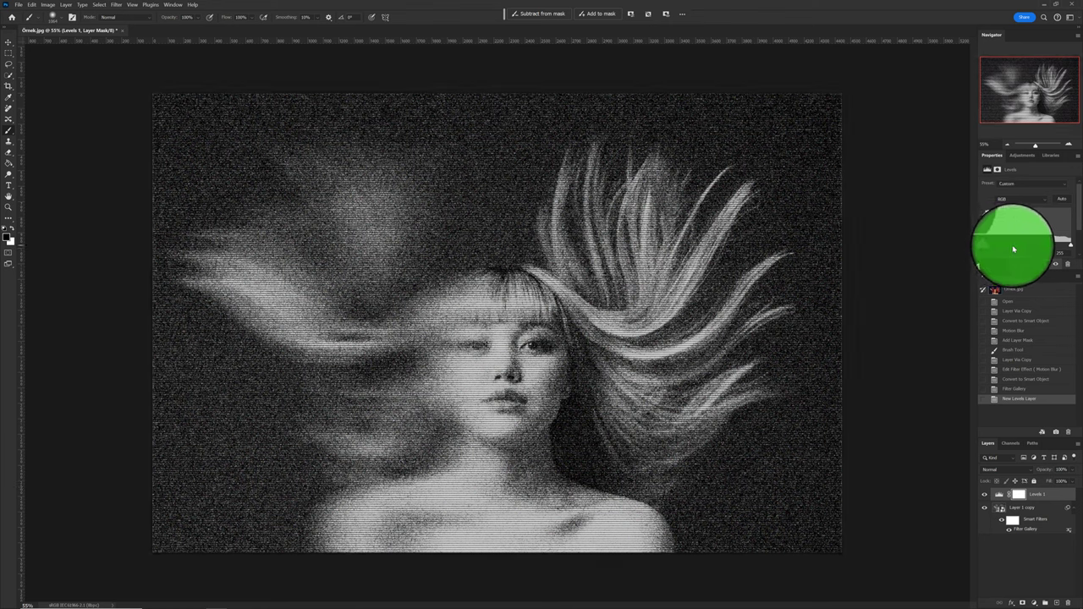
drag(1004, 248, 1013, 245)
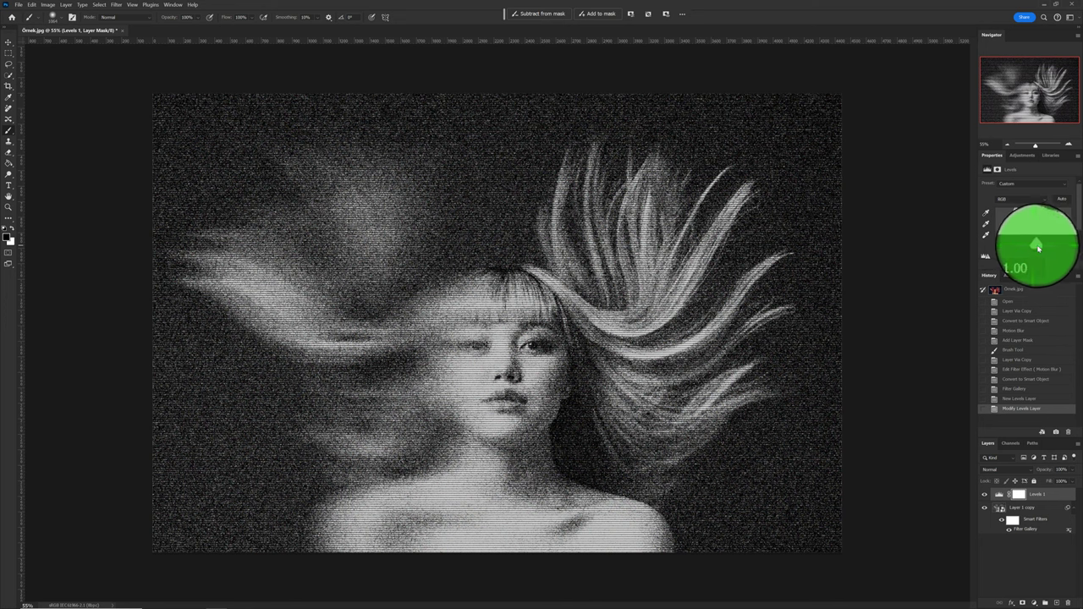
drag(1038, 247, 1035, 249)
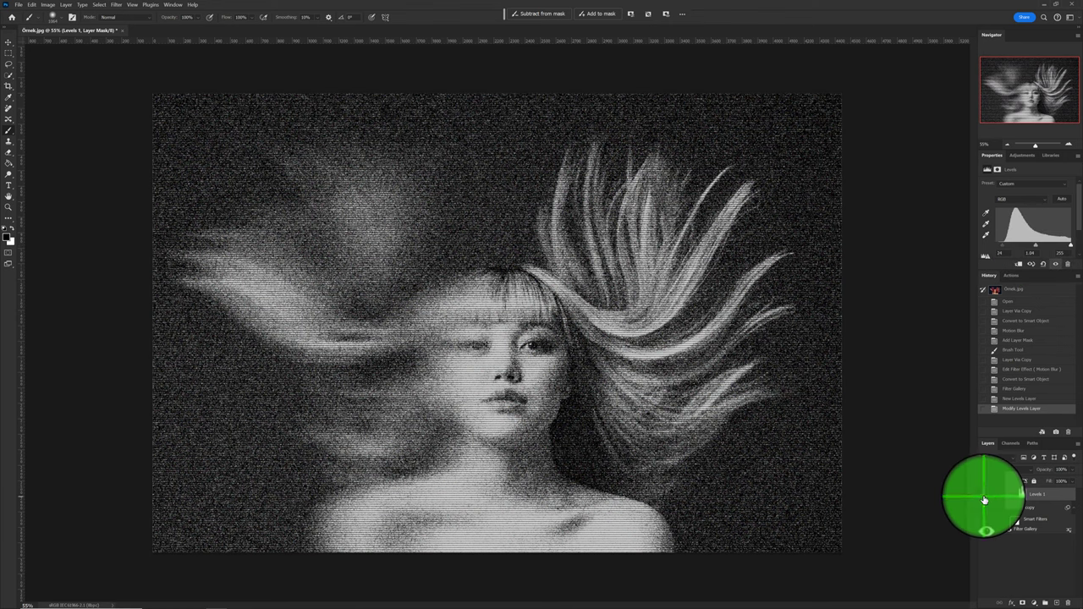
Toggle the Levels layer's visibility on and off to compare before and after.
click(984, 500)
click(984, 500)
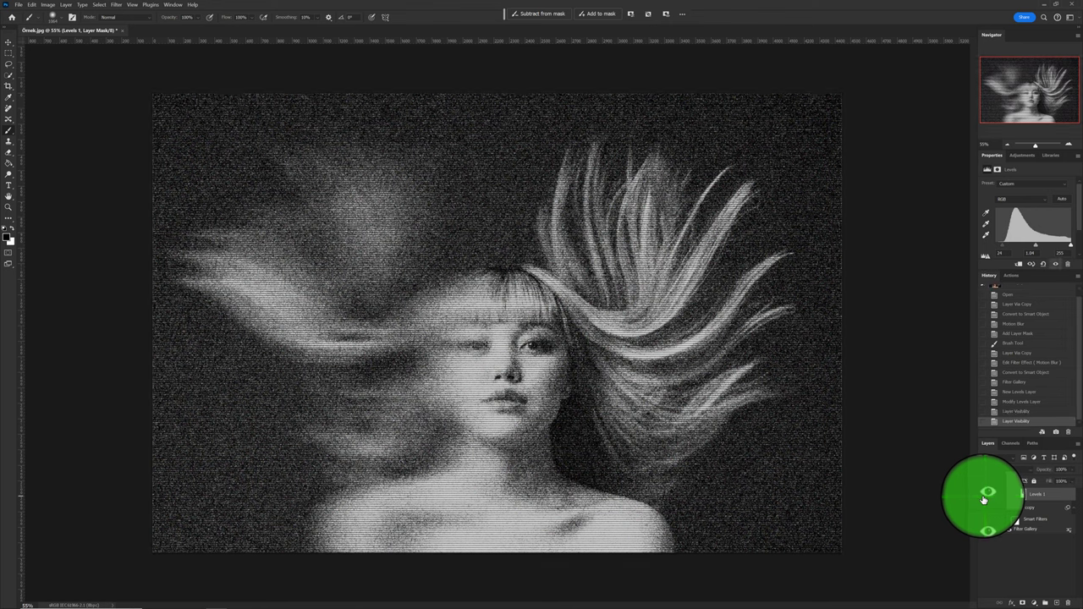
click(985, 500)
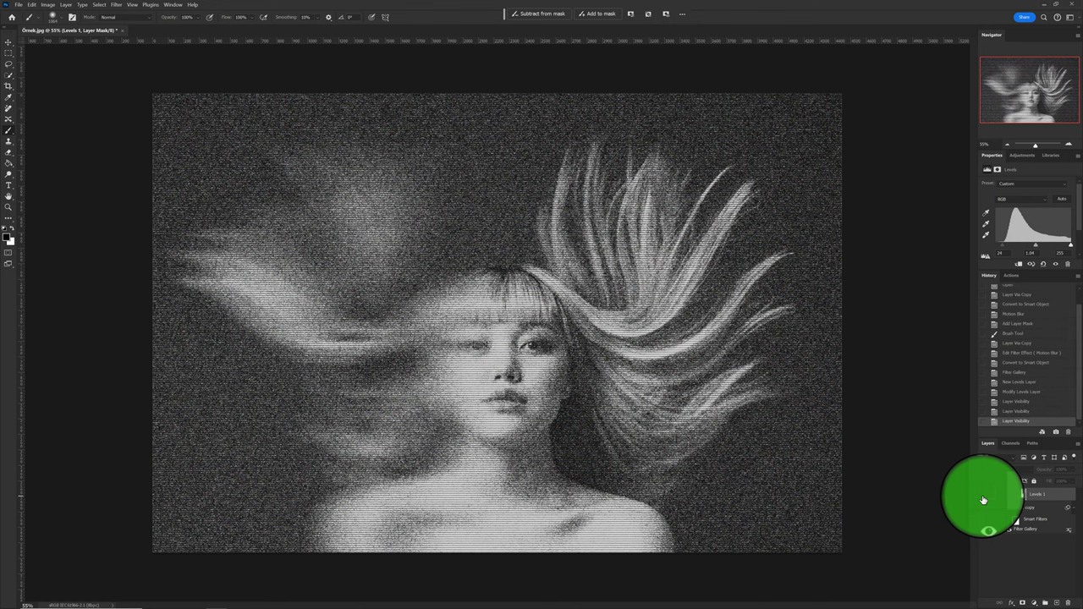
click(983, 501)
click(853, 420)
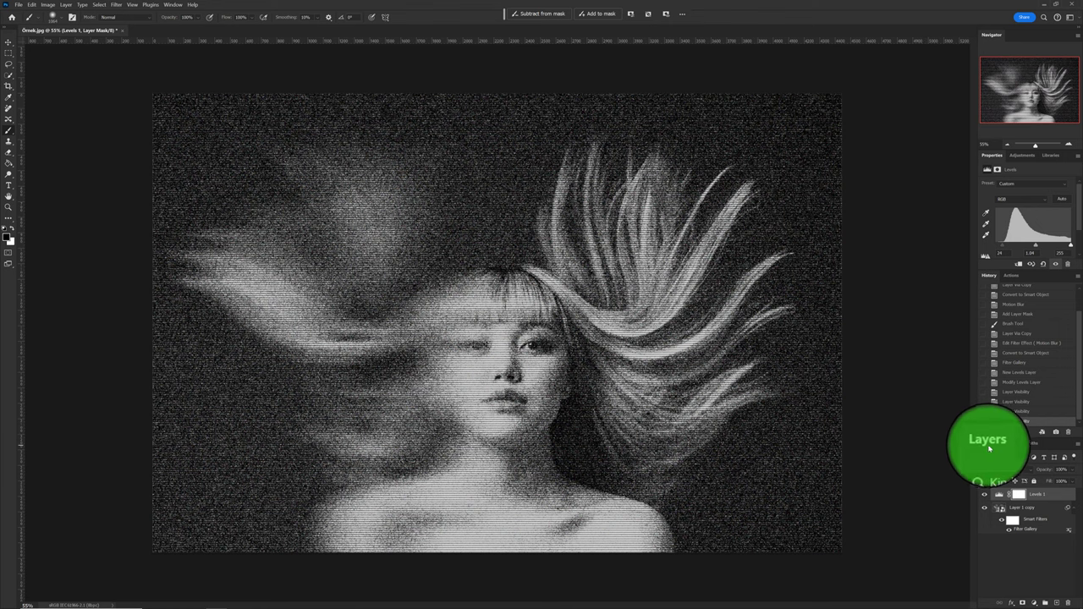
Apply Flatten Image from the Layers panel menu to merge everything into Background.
drag(987, 449, 1079, 449)
click(1078, 444)
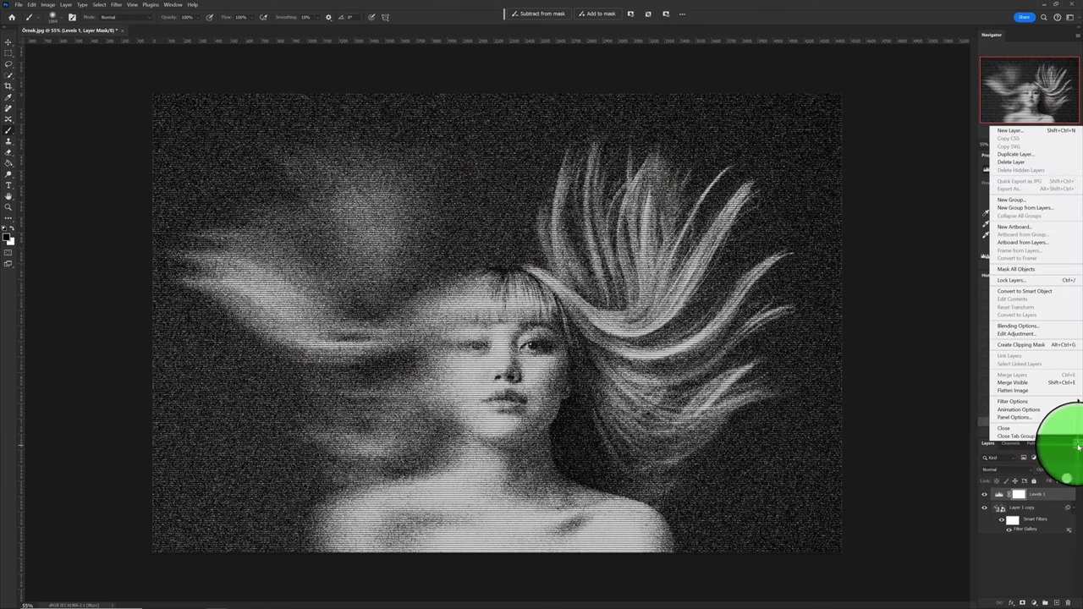
click(1007, 393)
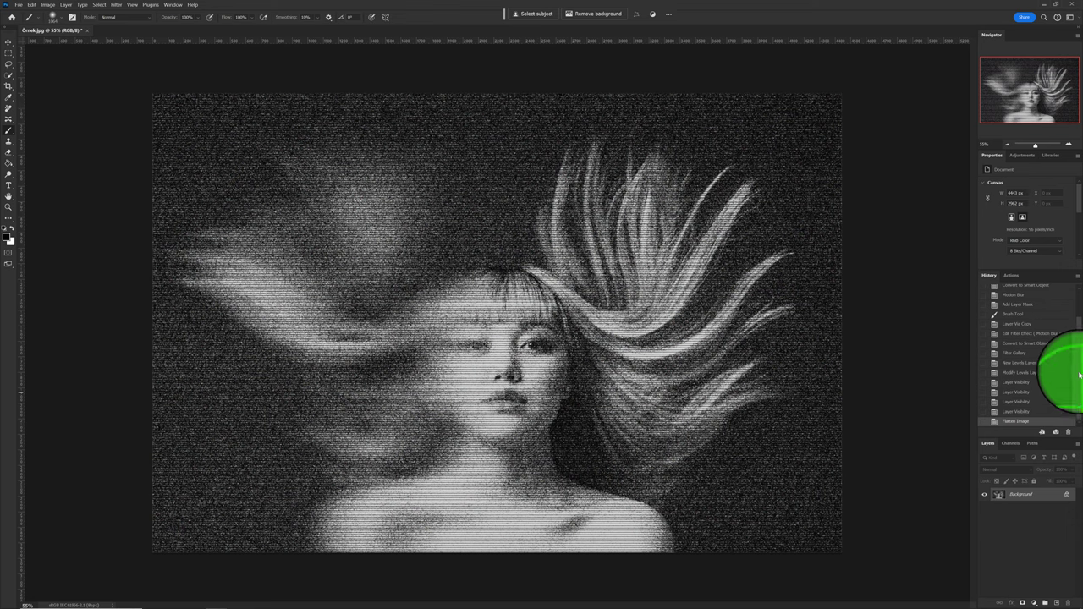
Compare with the original Ornek.jpg snapshot in History, then return to the Flatten Image state.
scroll(1058, 327, up, 3)
click(1015, 290)
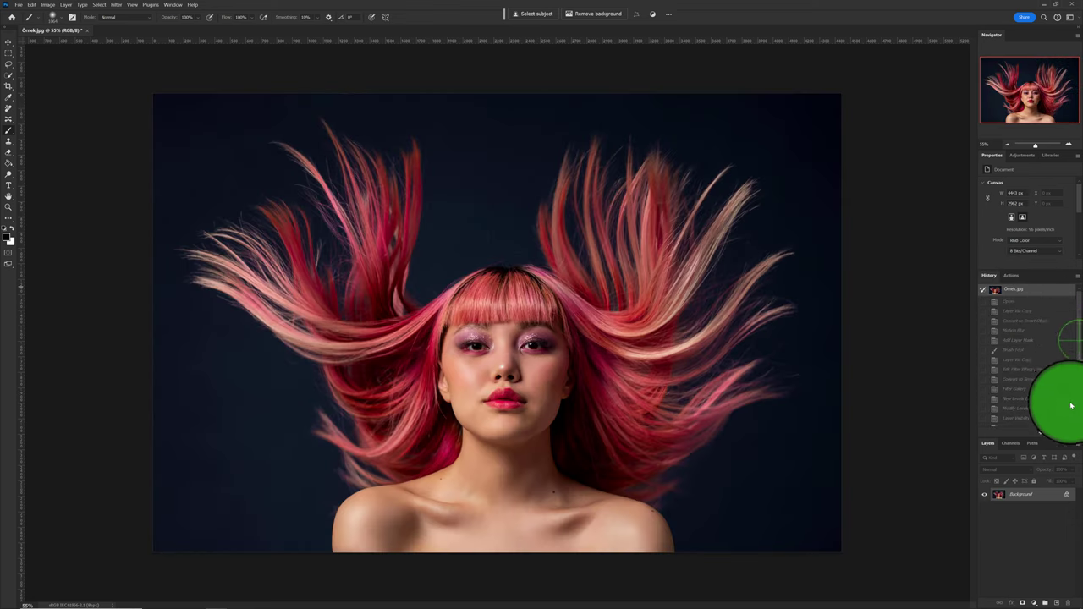
scroll(1054, 410, down, 2)
click(1014, 425)
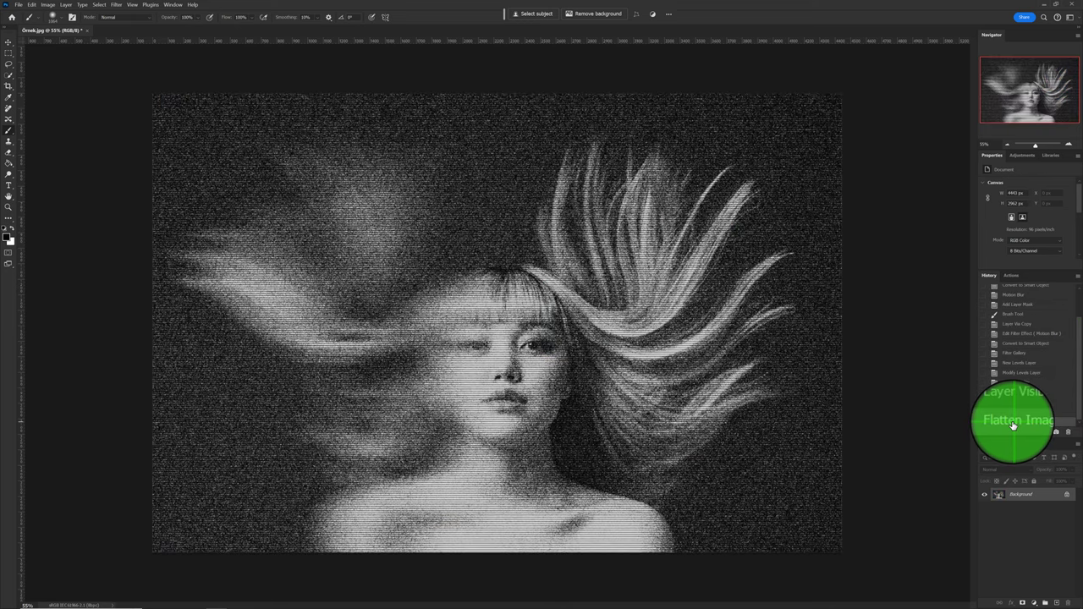